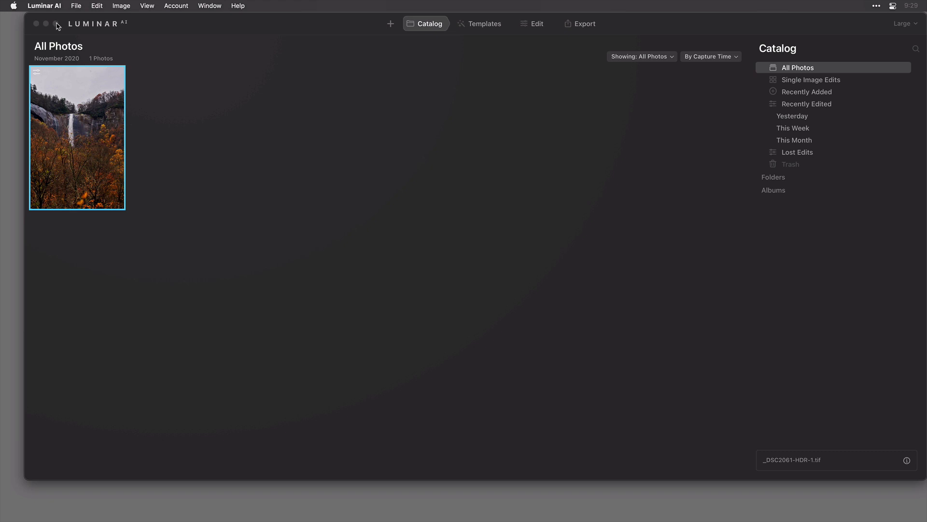
Make the catalog window full screen and open the dialog for installing Luminar AI as a plugin.
click(56, 23)
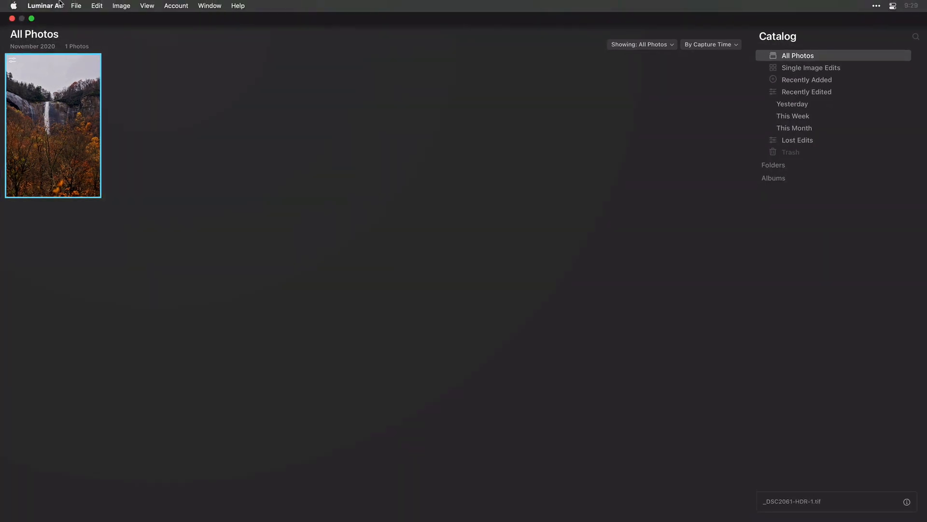
click(51, 4)
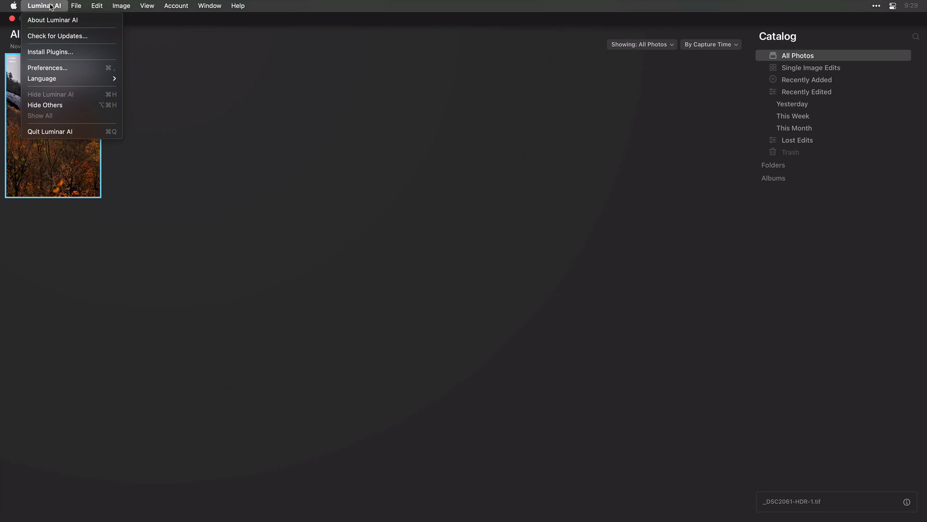
click(50, 51)
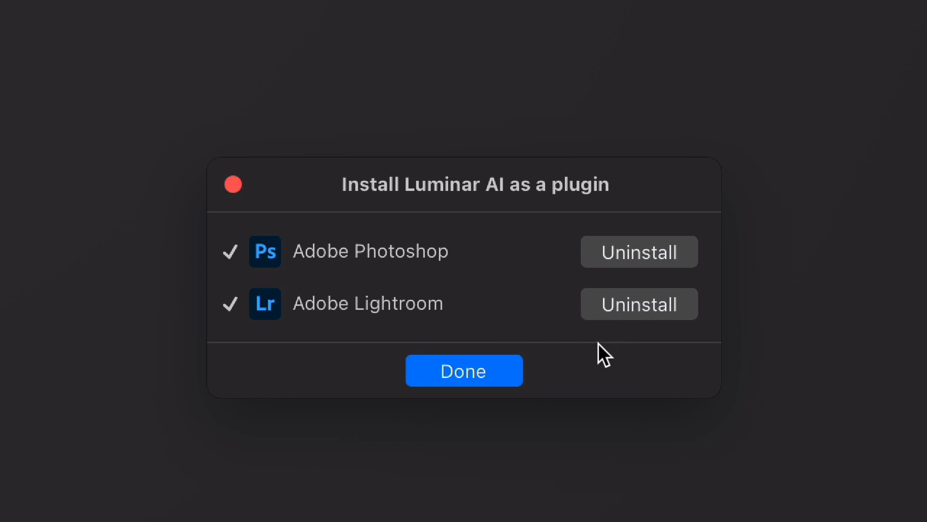
Uninstall the Adobe Lightroom plugin, authorizing with the account password, and install it again before closing the installer.
click(625, 300)
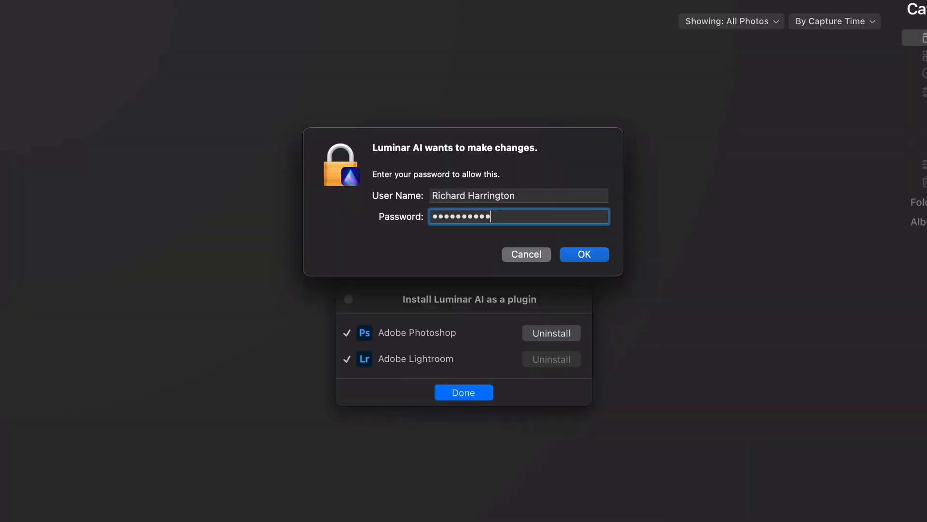
key(Return)
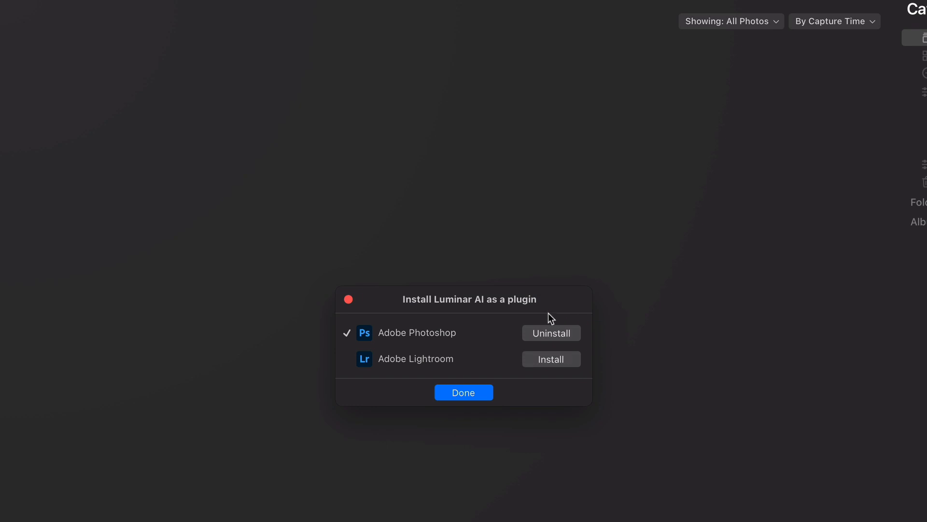
click(557, 362)
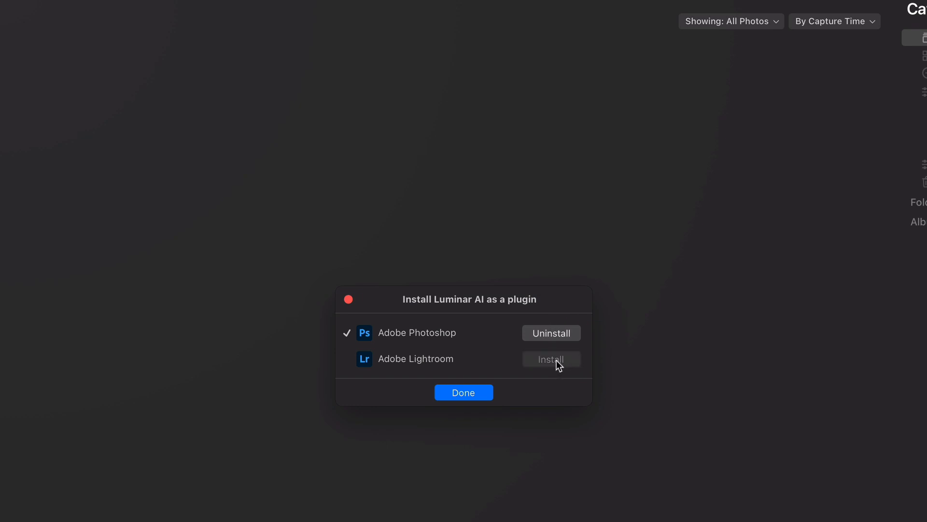
click(477, 393)
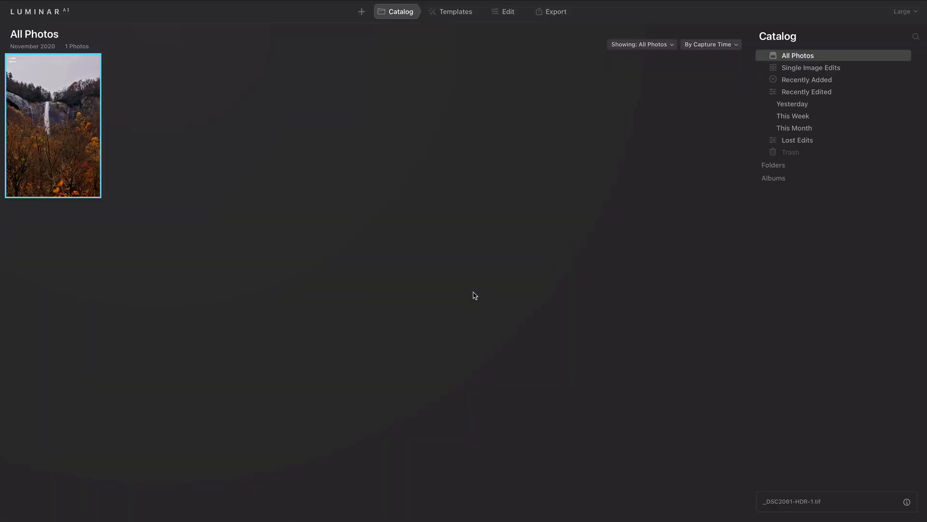
Quit Luminar AI and switch to Adobe Lightroom Classic.
key(super+q)
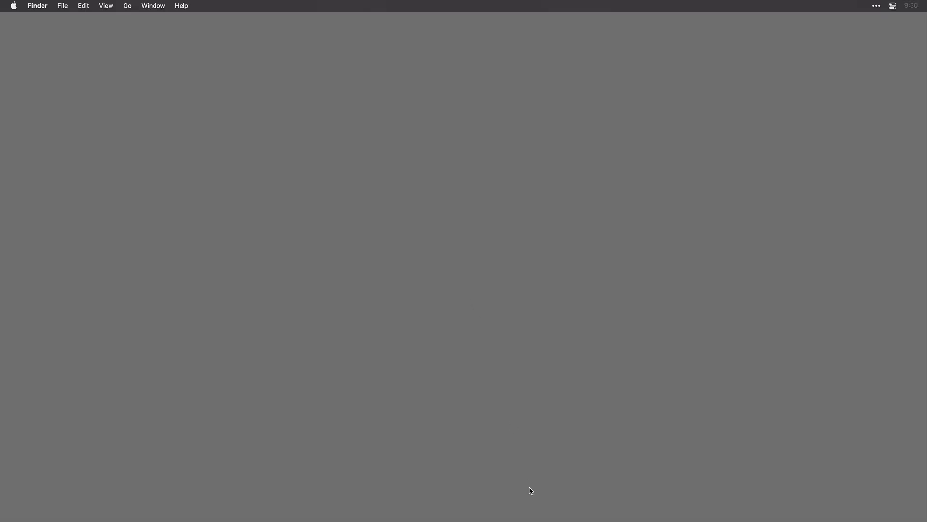
mouse_move(533, 512)
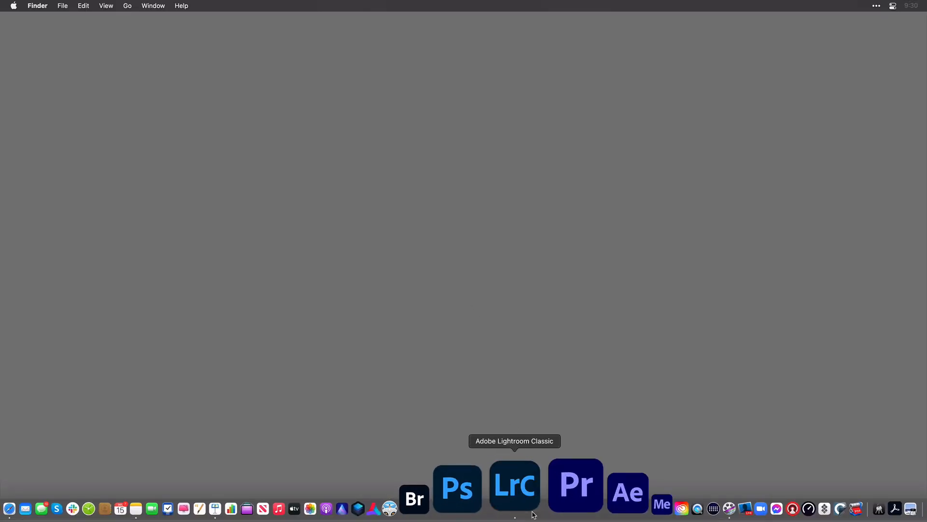
click(533, 512)
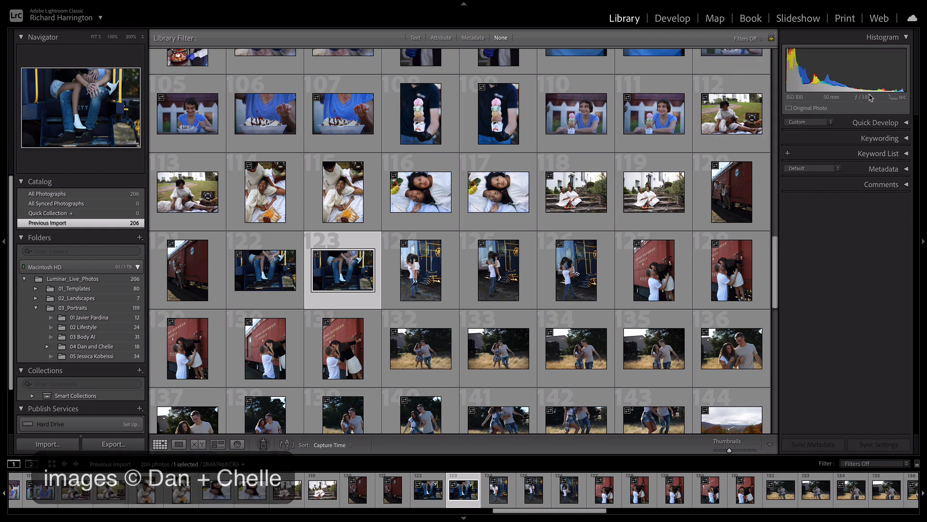
Open the selected photo in the Develop module and apply the Auto tone settings to it.
click(673, 20)
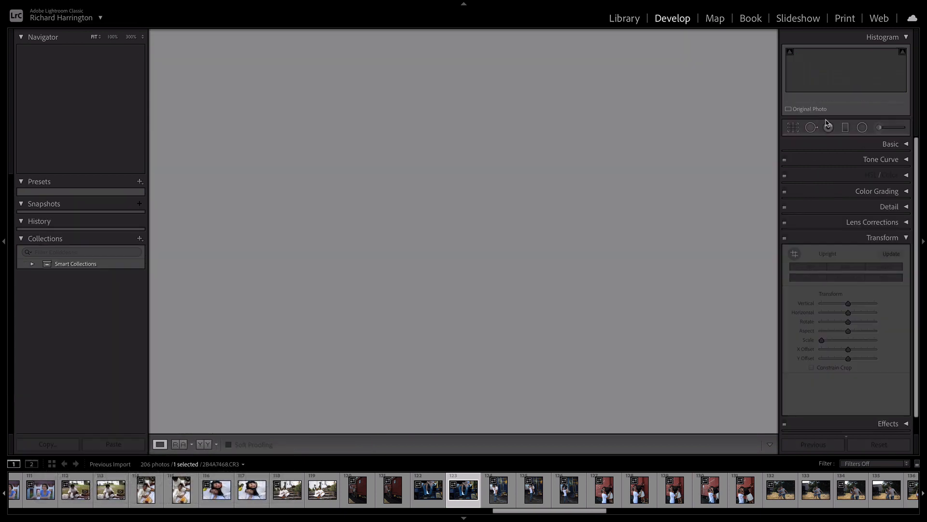
click(884, 144)
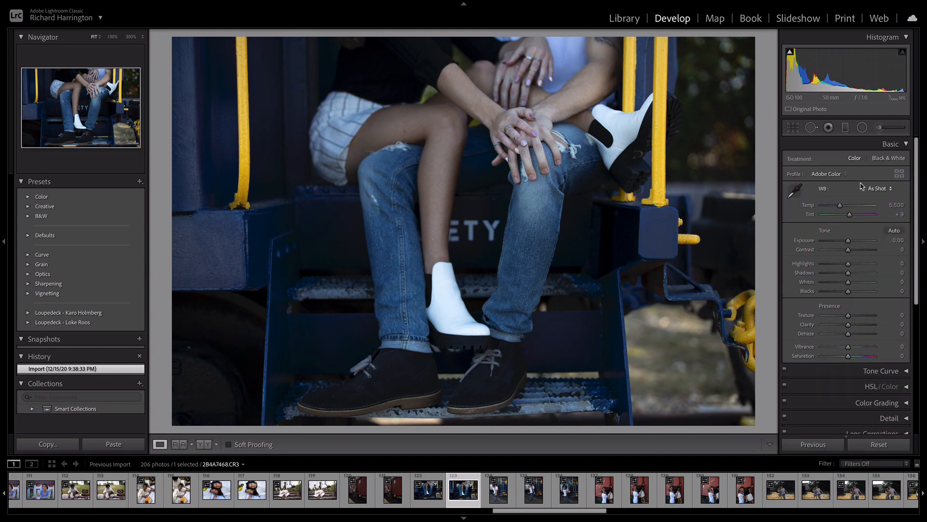
click(894, 230)
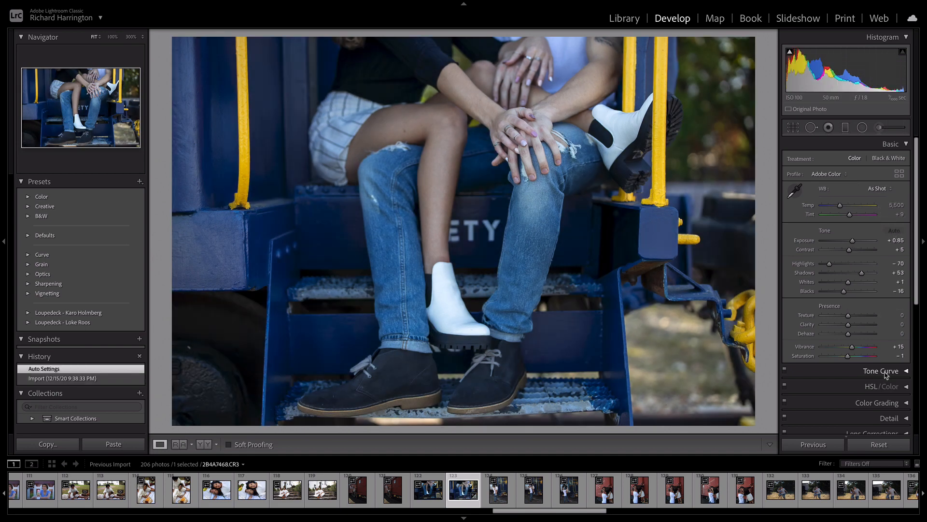
Tint the photo's highlights green with Color Grading, using hue 120 and saturation 17.
click(880, 403)
mouse_move(878, 369)
mouse_down()
mouse_move(876, 355)
mouse_move(877, 364)
mouse_up()
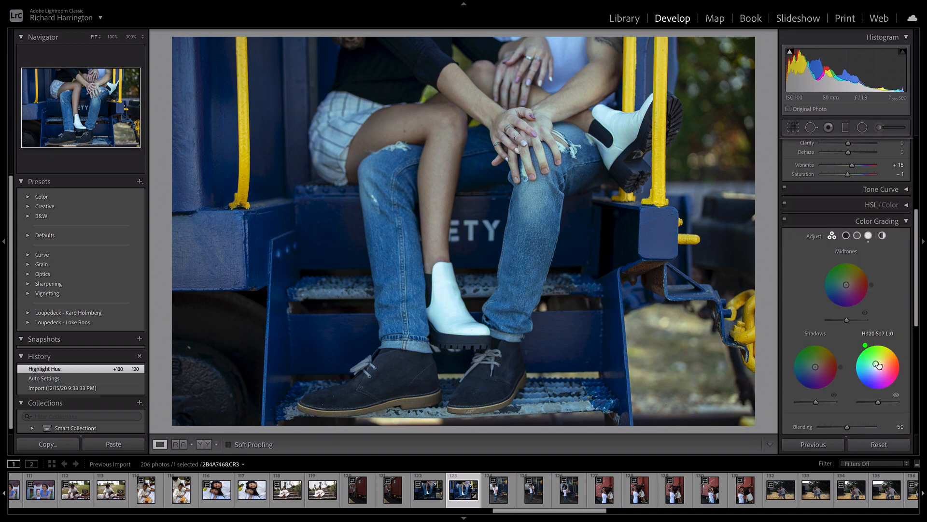
Send a copy with Lightroom adjustments to Luminar AI as an uncompressed 16-bit TIFF in Adobe RGB (1998) at resolution 240.
mouse_move(38, 1)
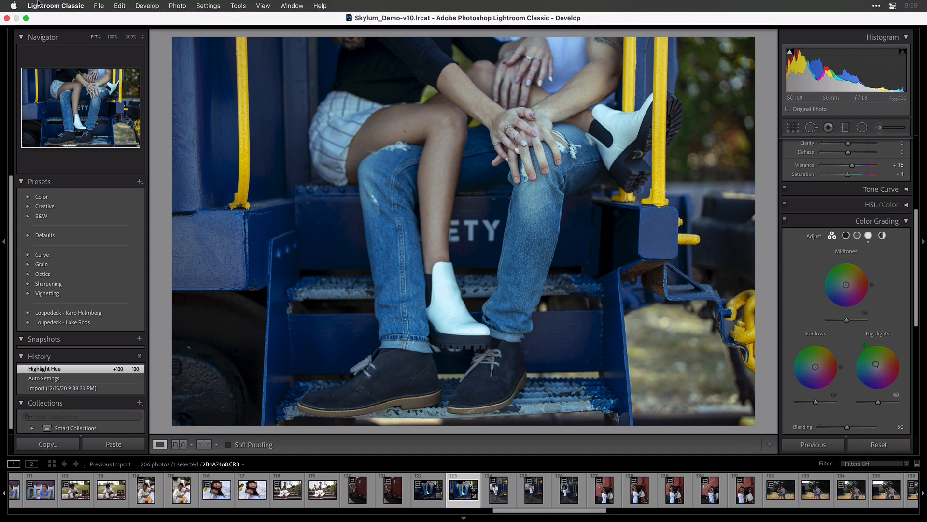
click(179, 5)
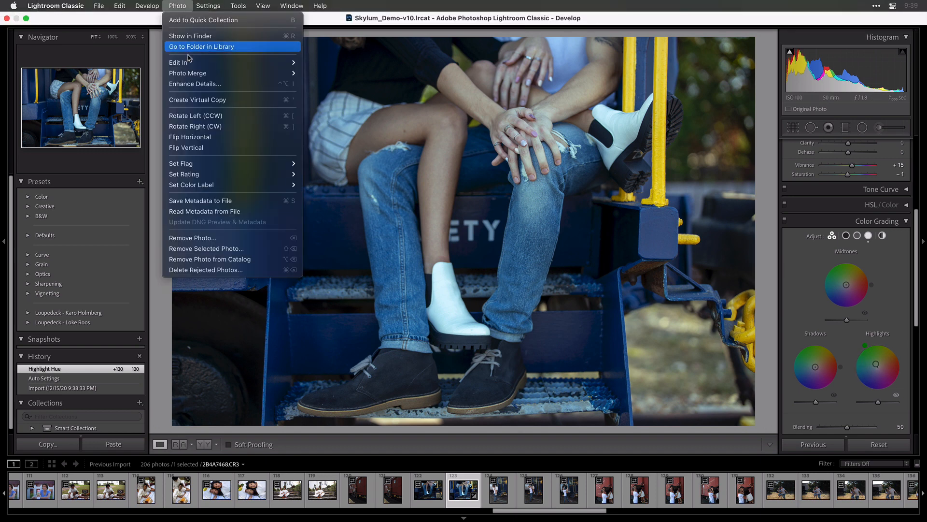
mouse_move(190, 63)
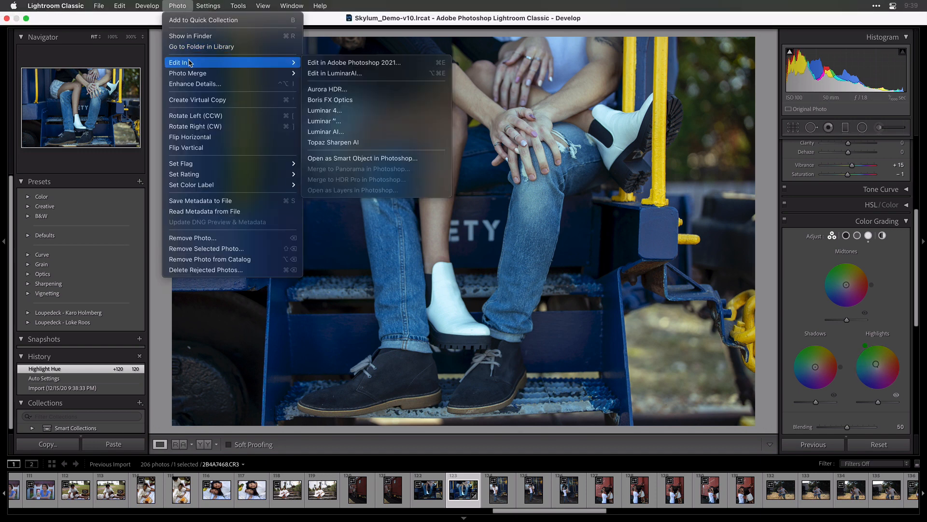
click(371, 132)
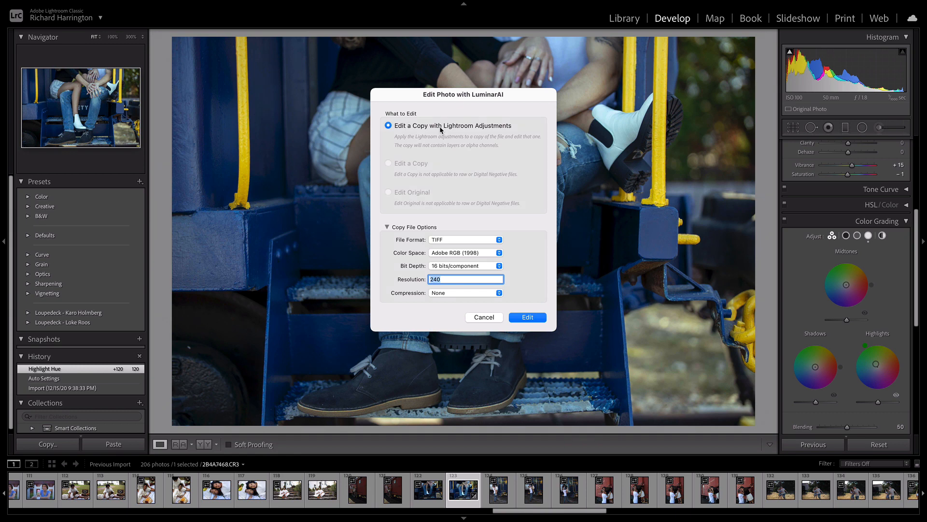
click(387, 227)
click(387, 227)
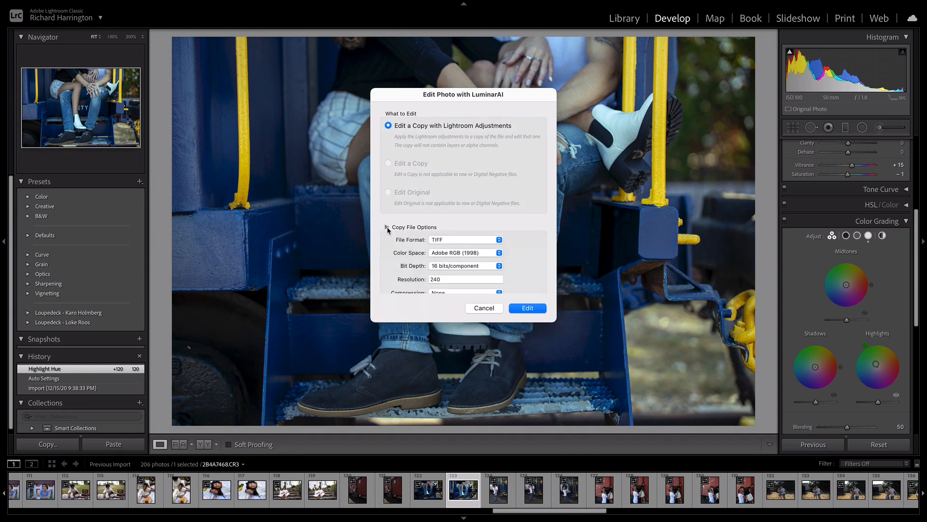
click(446, 250)
click(401, 250)
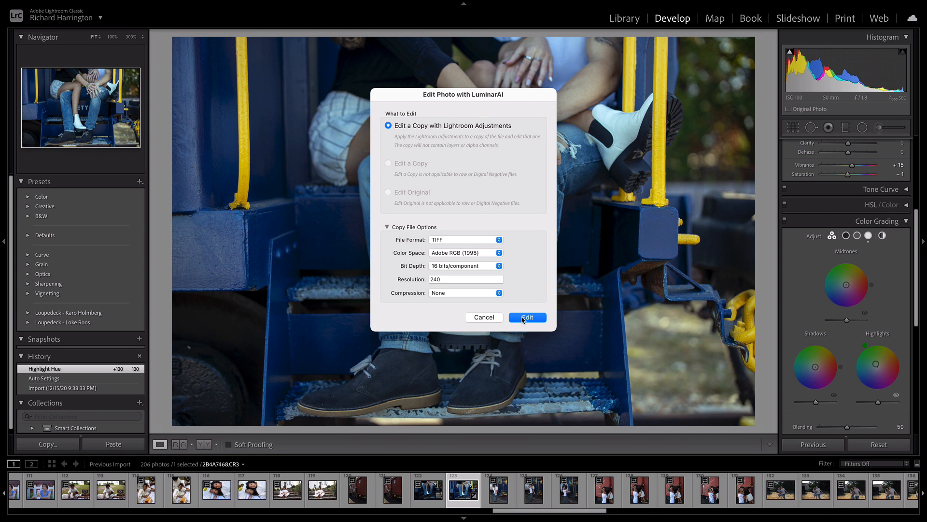
click(523, 317)
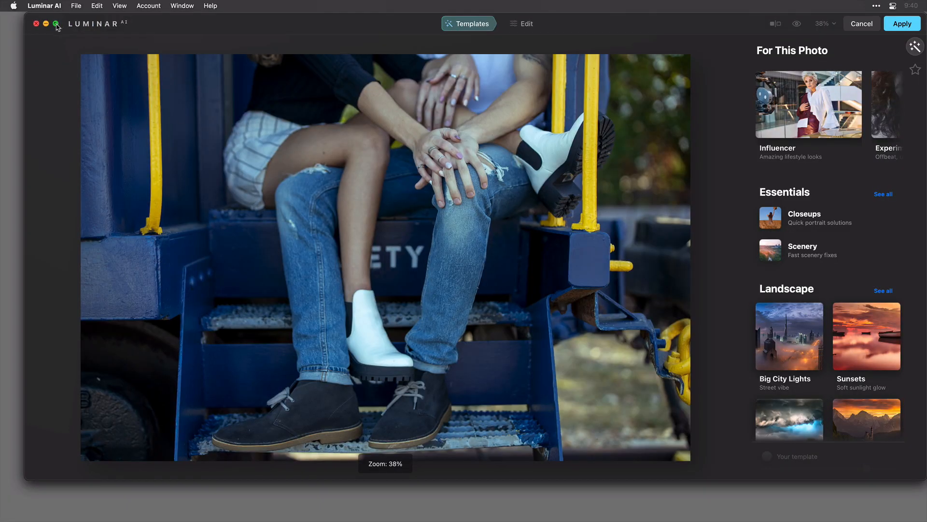
Make the Luminar AI window full screen, try the Burned Film template from the Experimental collection and apply Celebrate instead.
click(56, 24)
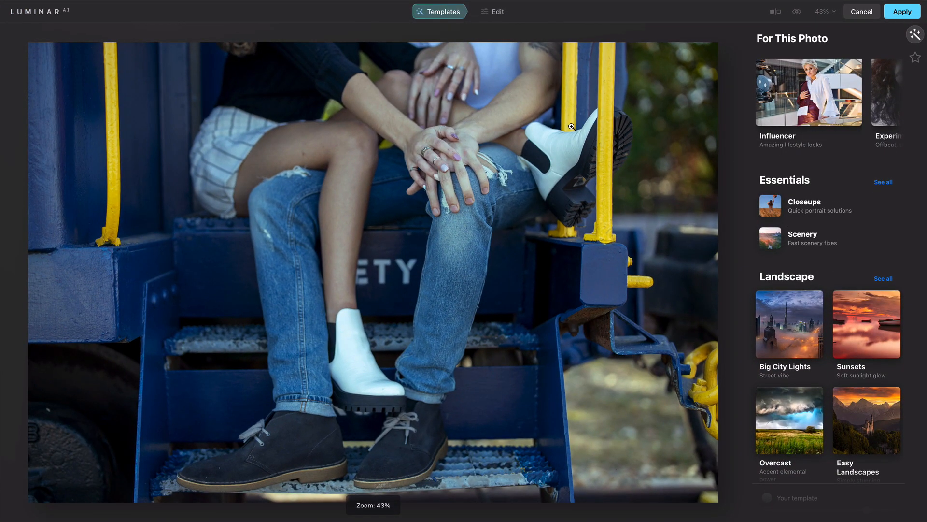
click(887, 106)
click(822, 190)
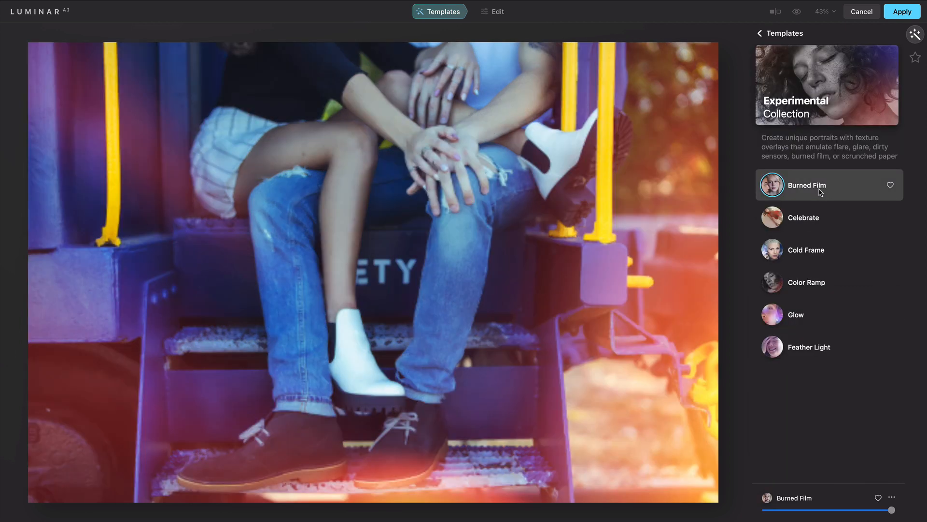
click(805, 225)
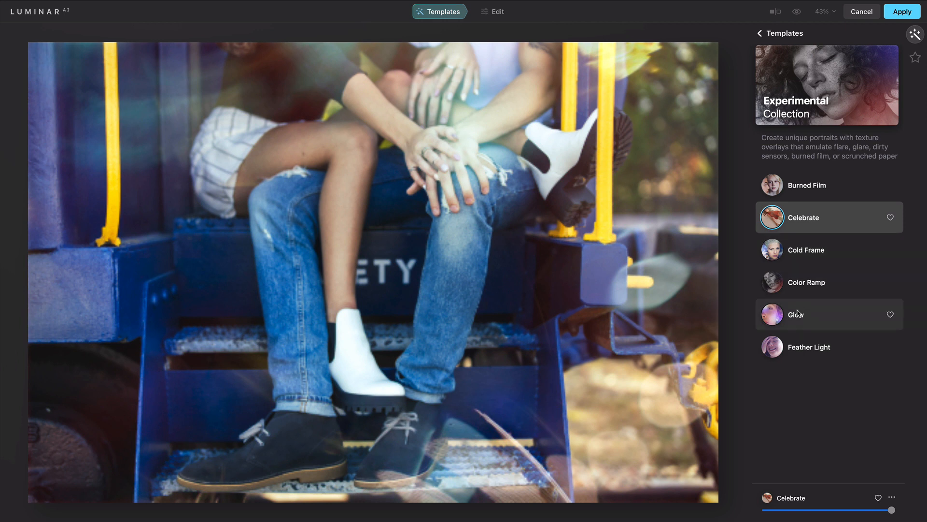
Reduce the opacity of the template's Texture layer under Local Masking to 48.
click(497, 12)
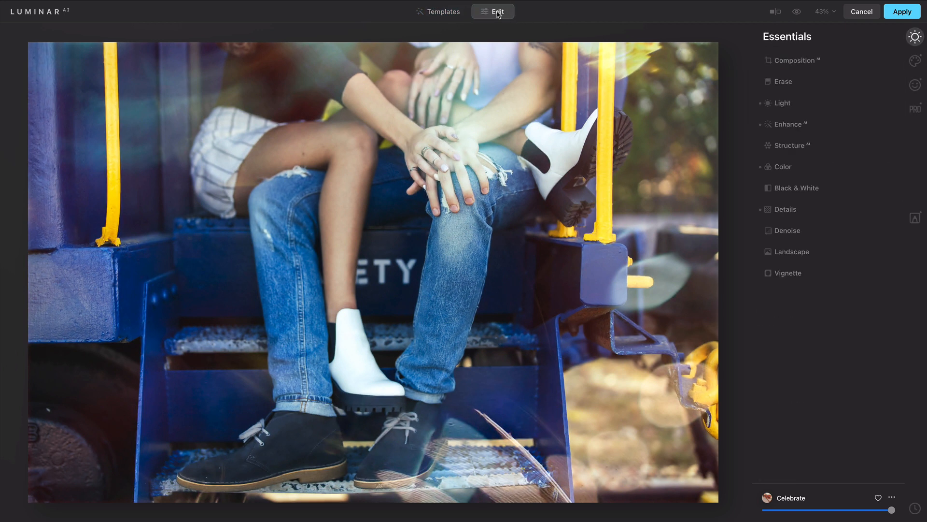
click(913, 218)
click(808, 63)
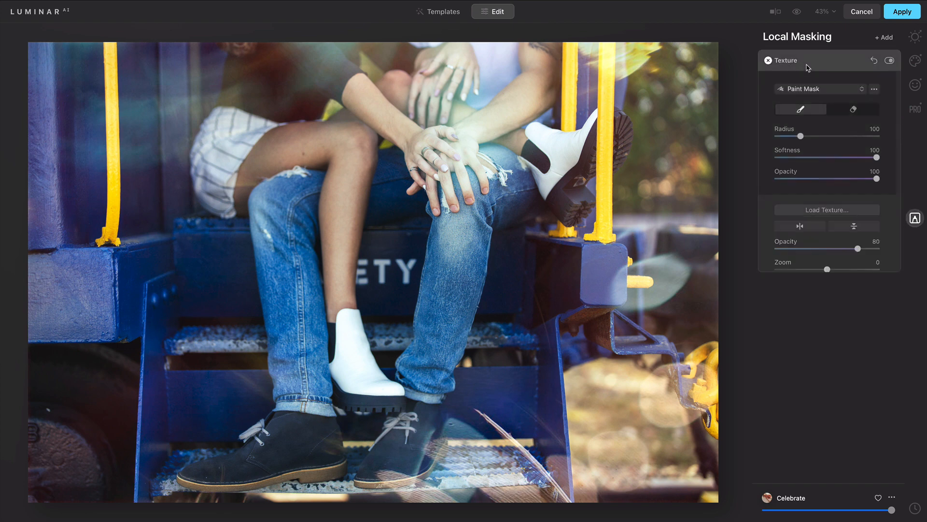
drag(857, 248, 827, 254)
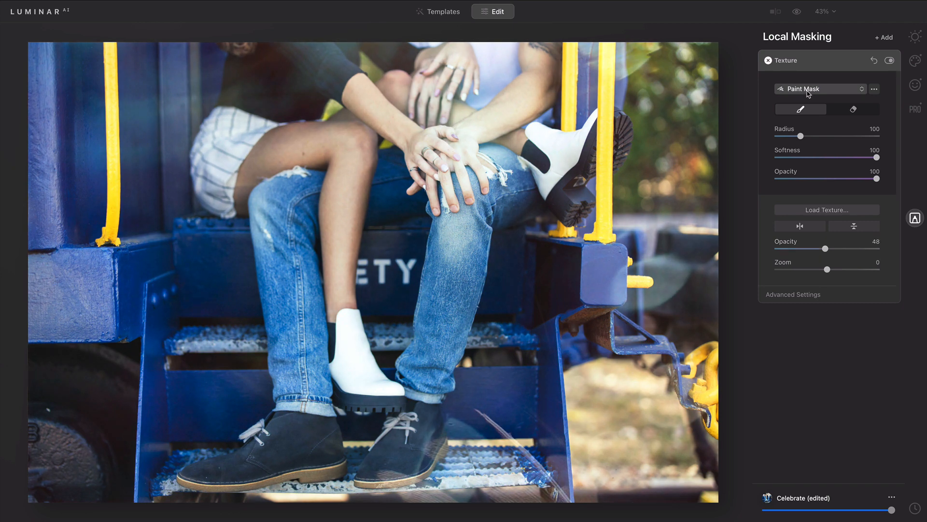
Check the Enhance AI settings, set the Structure AI amount to 35 and apply the edits back to Lightroom Classic.
click(920, 42)
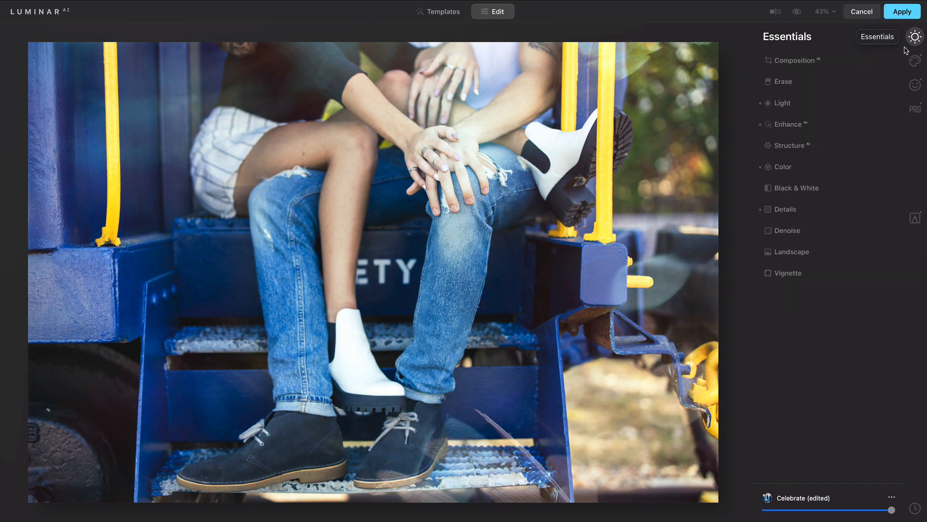
click(816, 125)
click(830, 156)
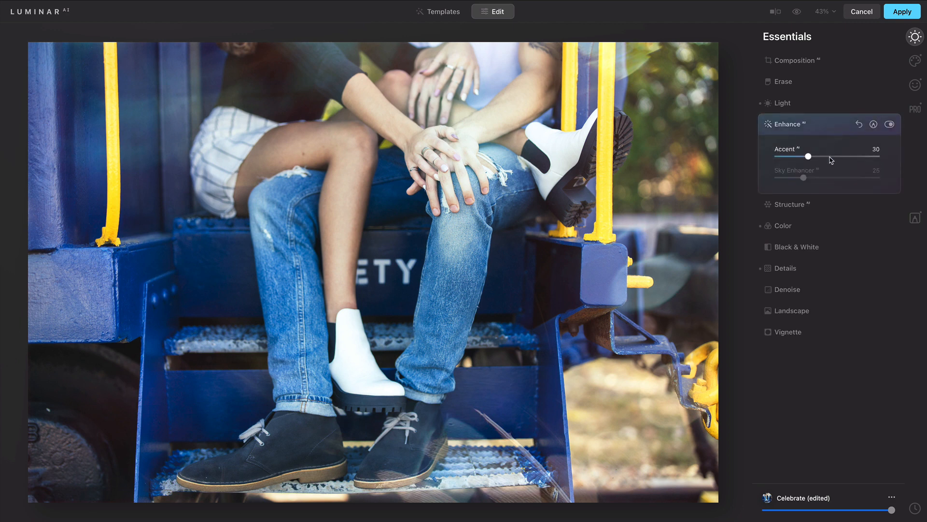
click(800, 205)
click(848, 179)
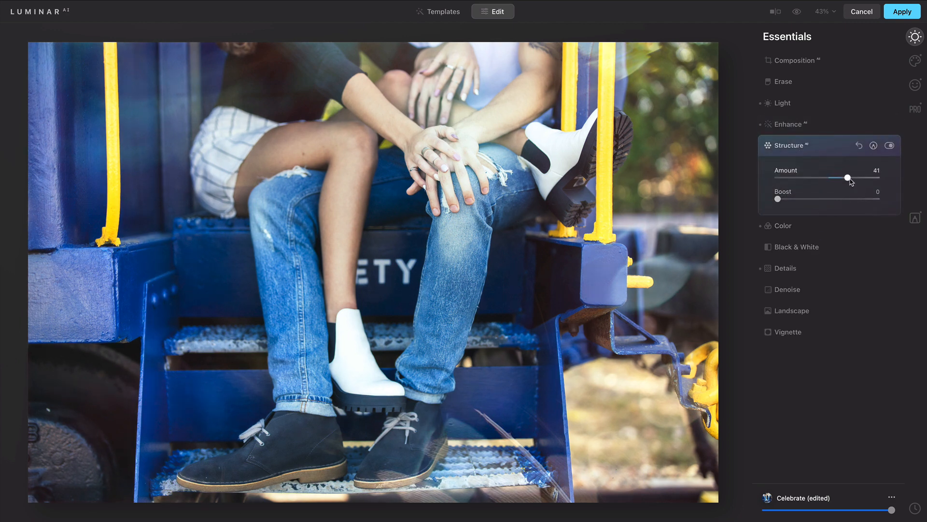
drag(850, 179, 847, 180)
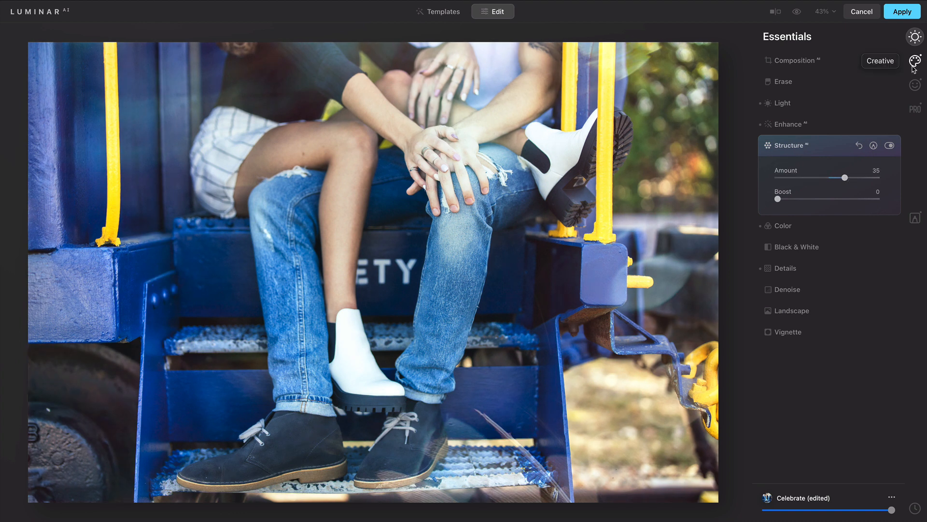
click(908, 15)
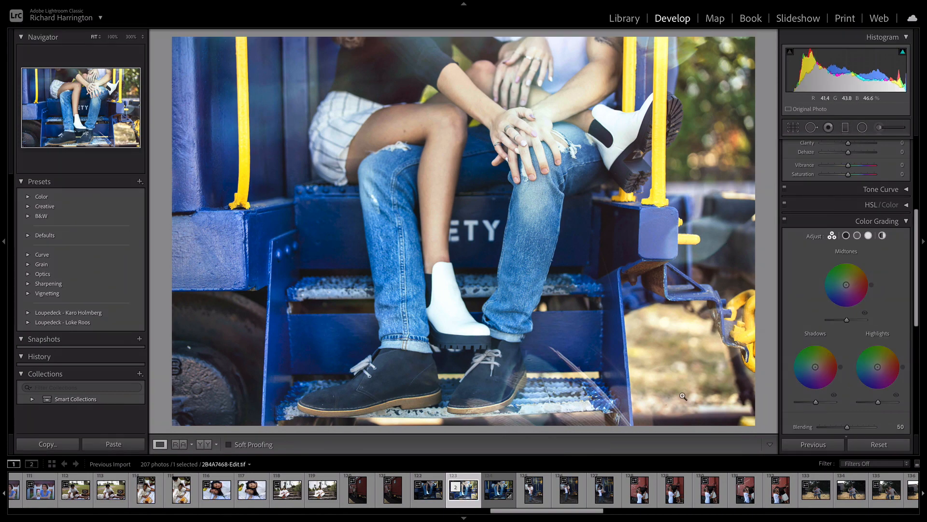
Collapse and expand the stack holding the edited TIFF, and select the original raw photo 2B4A7468.CR3 for comparison.
click(456, 487)
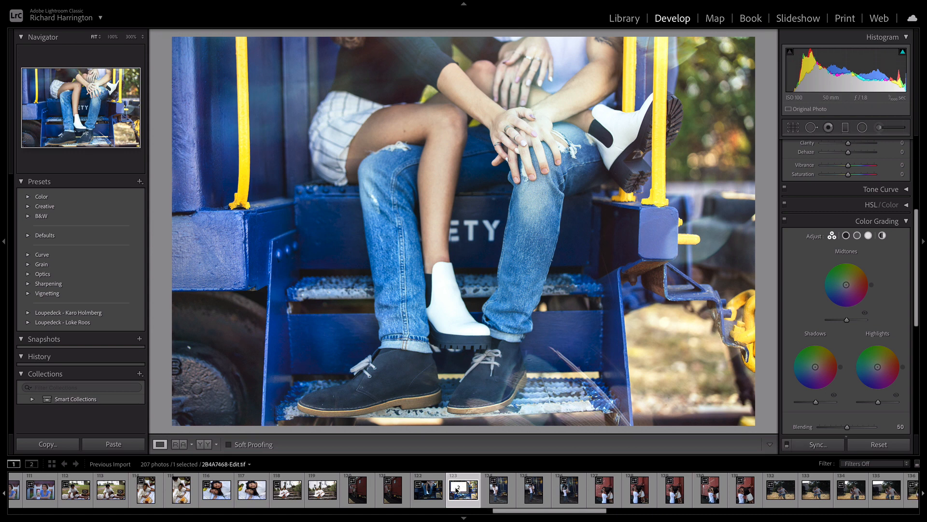
click(456, 488)
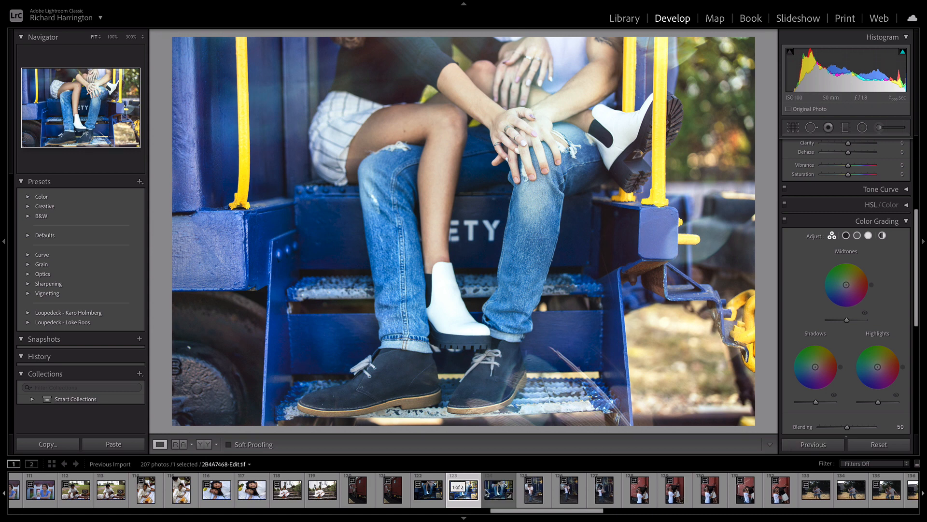
click(505, 506)
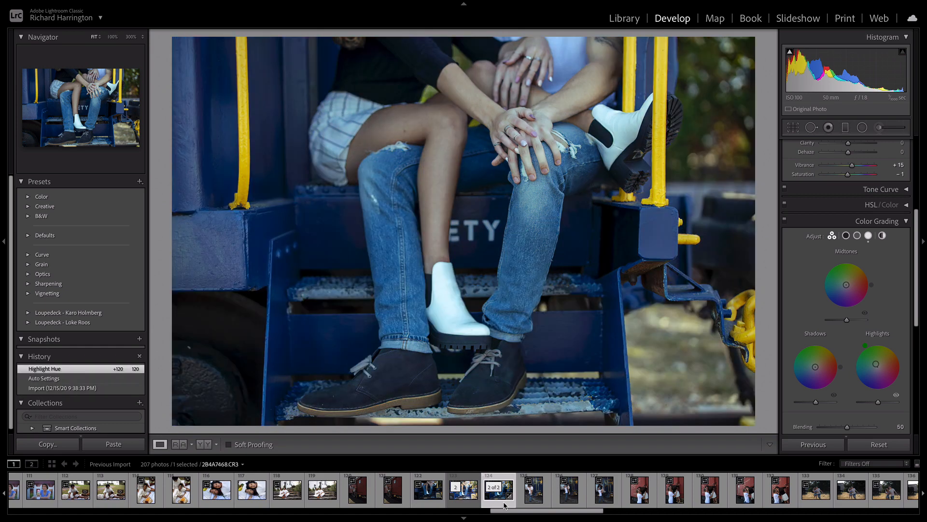
Reselect the edited copy 2B4A7468-Edit.tif and return to the Library grid.
click(472, 501)
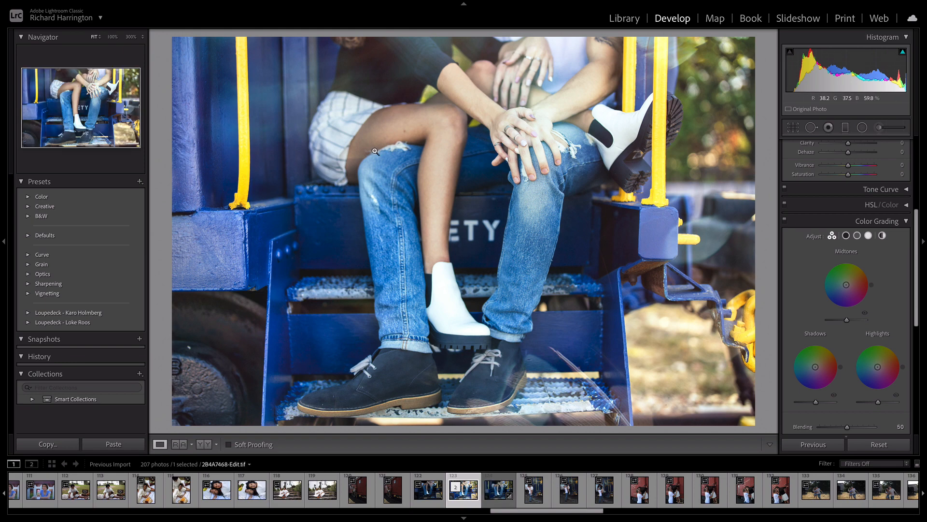
click(624, 18)
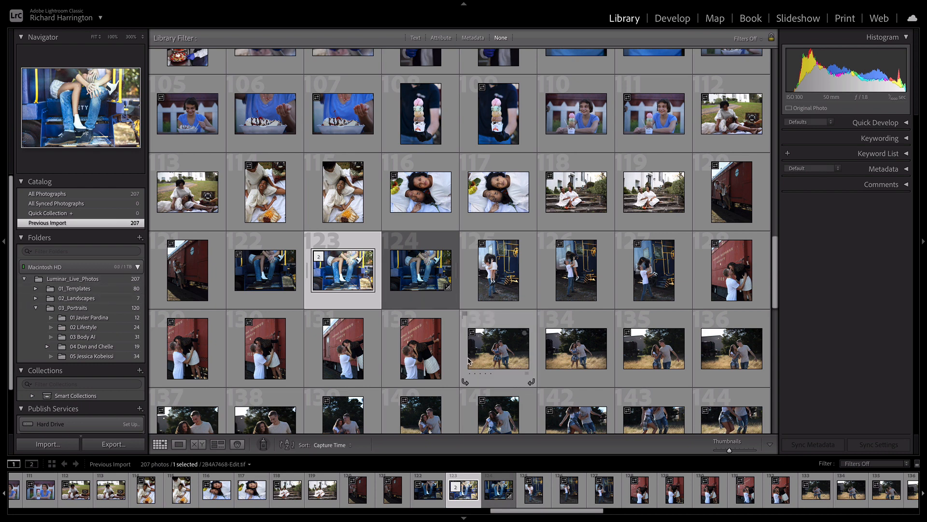
Select the couple portrait 2B4A8008.jpg in the grid and transfer it to Luminar AI through the plug-in.
scroll(467, 359, down, 2)
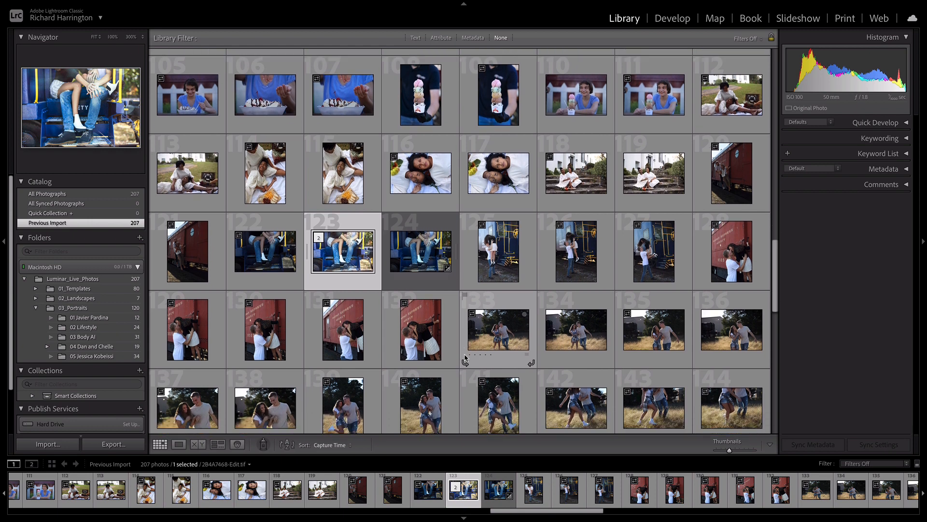
scroll(463, 353, down, 1)
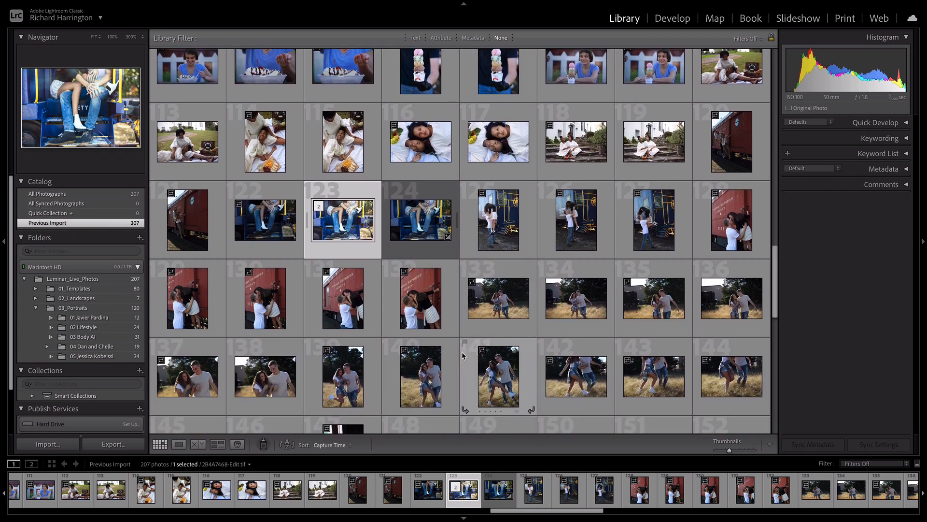
scroll(463, 353, down, 3)
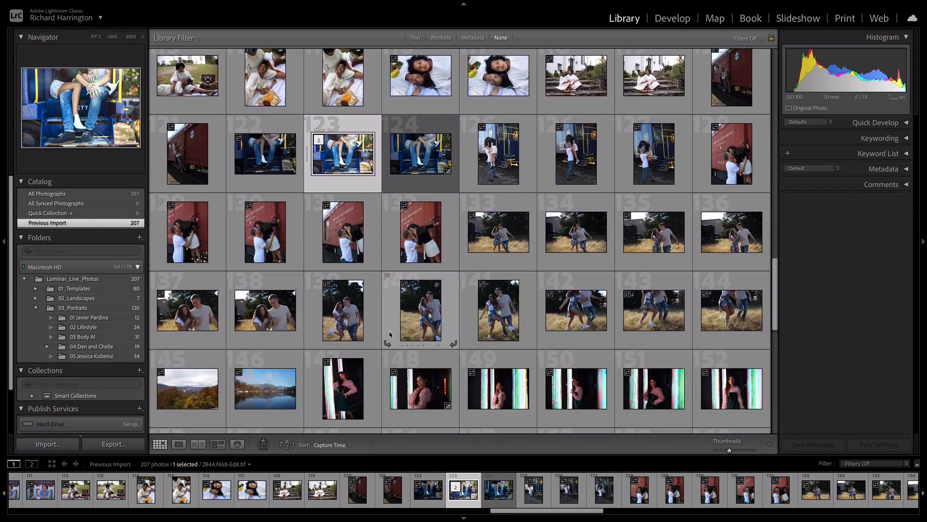
click(240, 310)
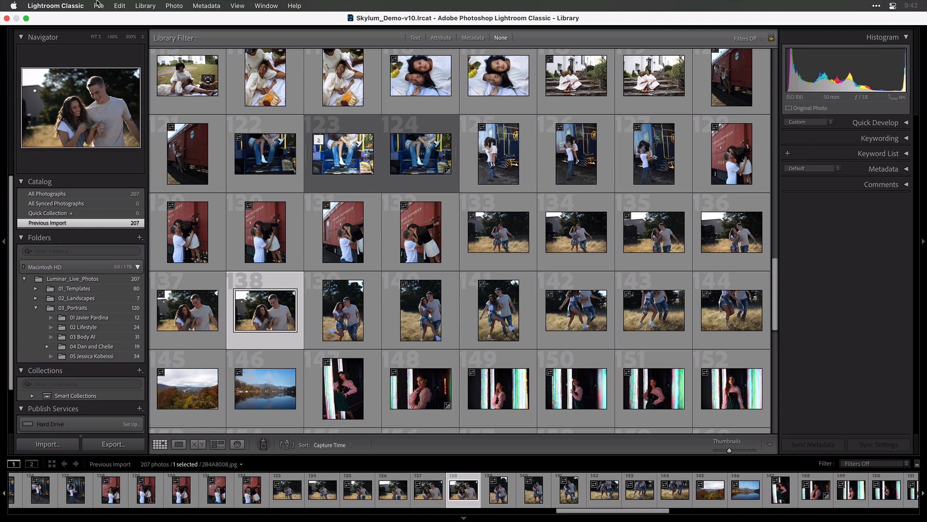
click(98, 5)
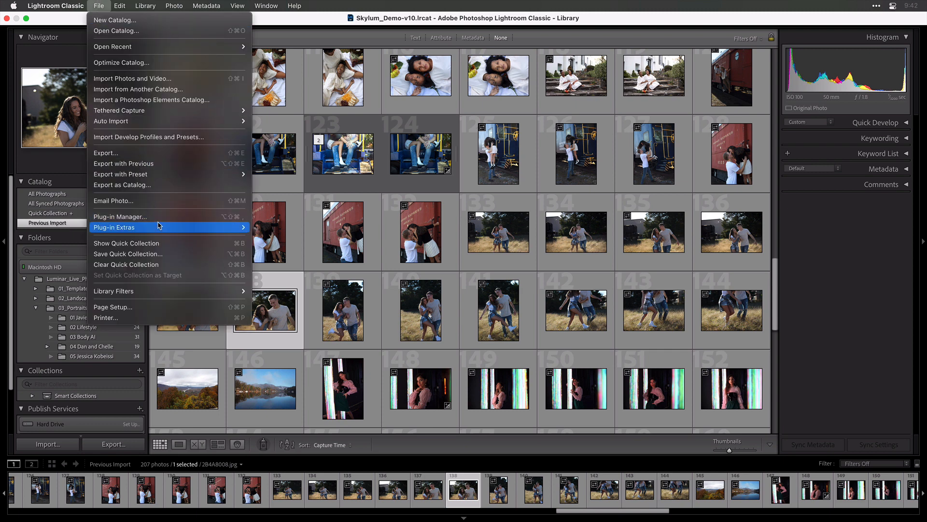
mouse_move(159, 225)
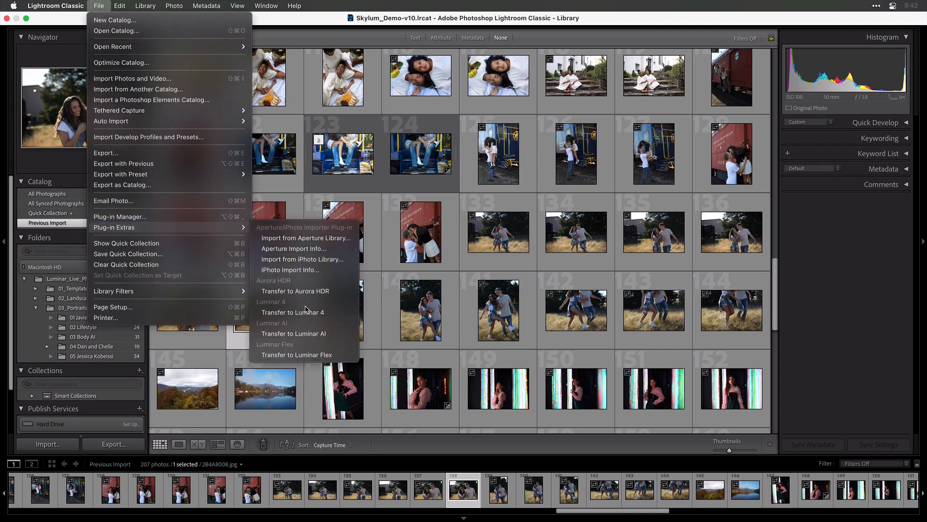
click(309, 333)
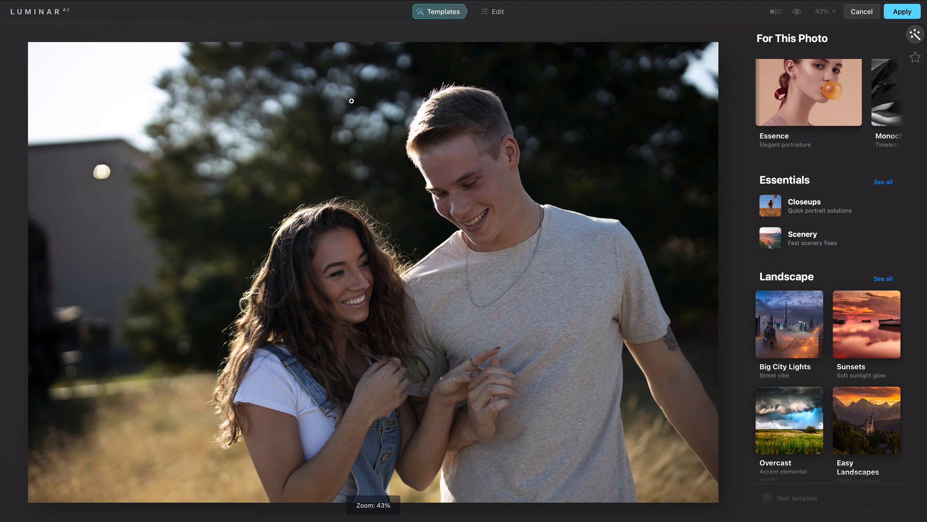
Apply the Fashionista template from the Essence collection to the couple portrait.
click(825, 97)
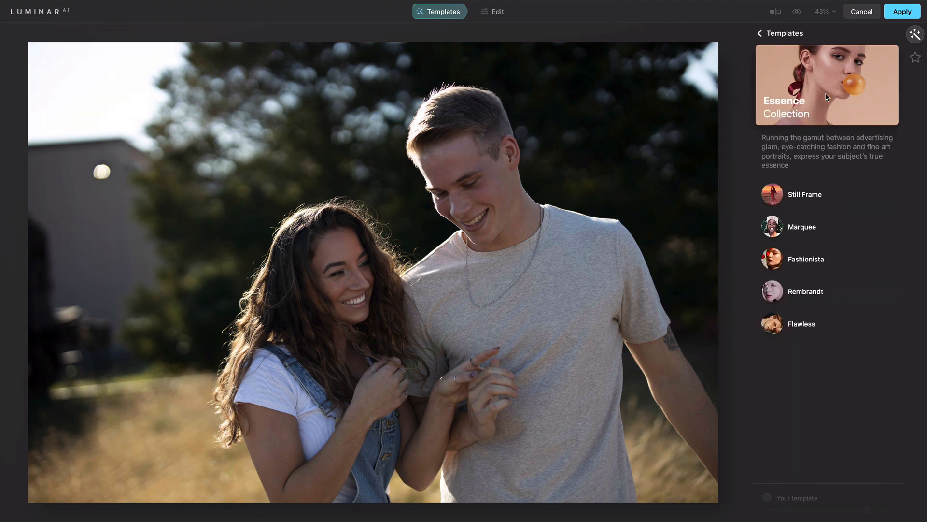
click(804, 261)
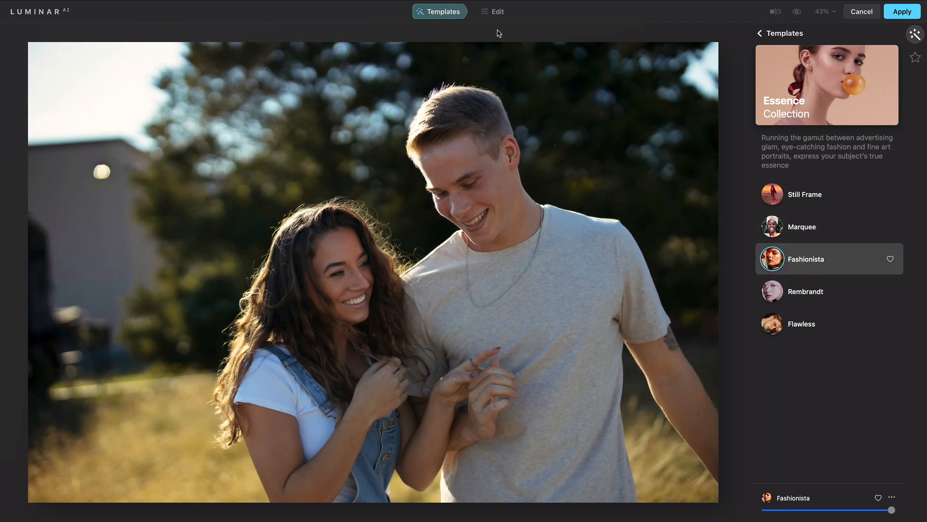
Set the Enhance AI Accent to 56 and Sky Enhancer to 30, and the Structure AI amount to 24.
click(495, 14)
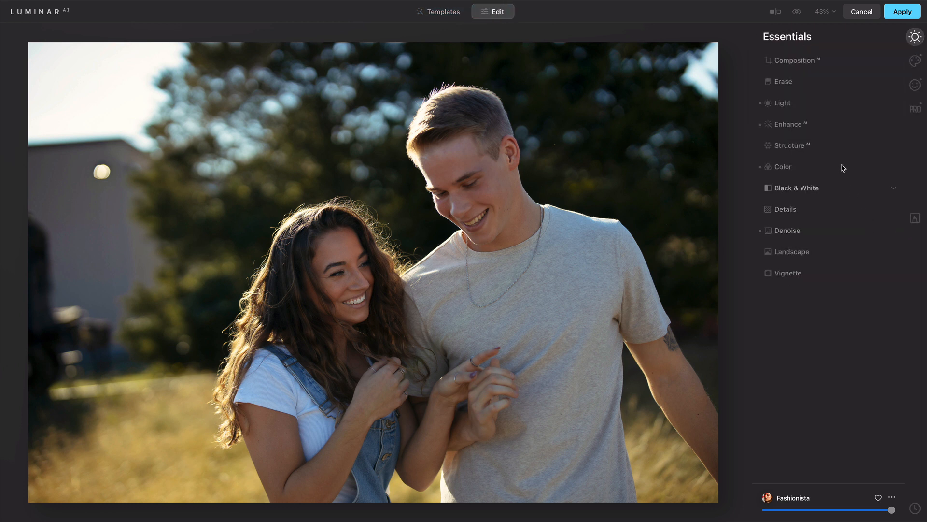
click(814, 126)
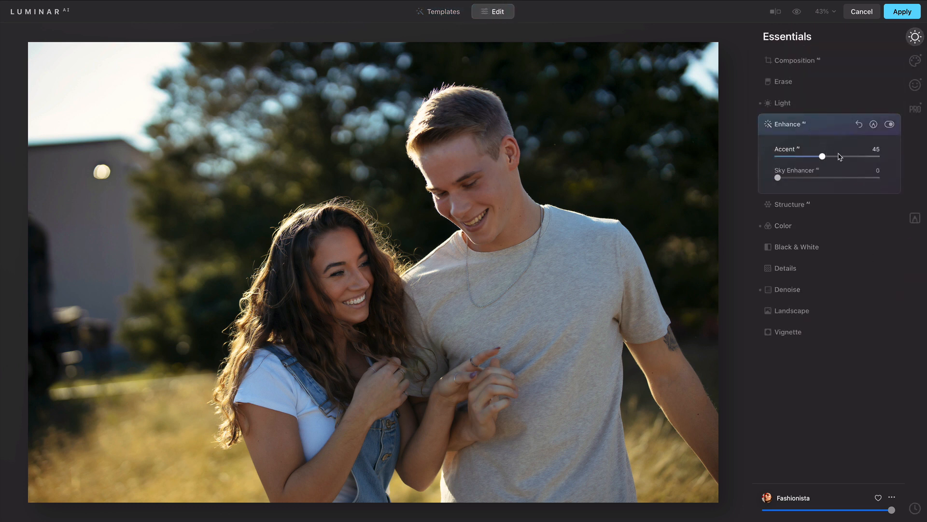
drag(828, 157, 834, 156)
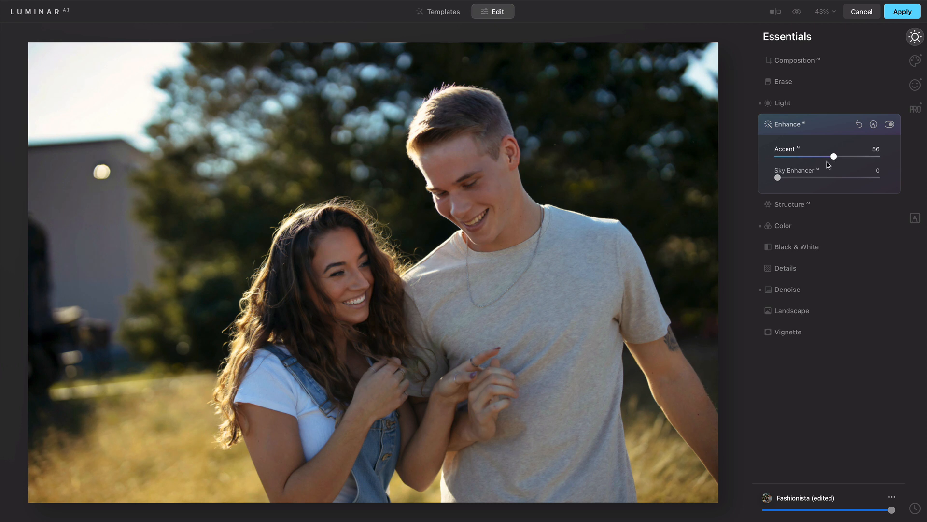
click(808, 178)
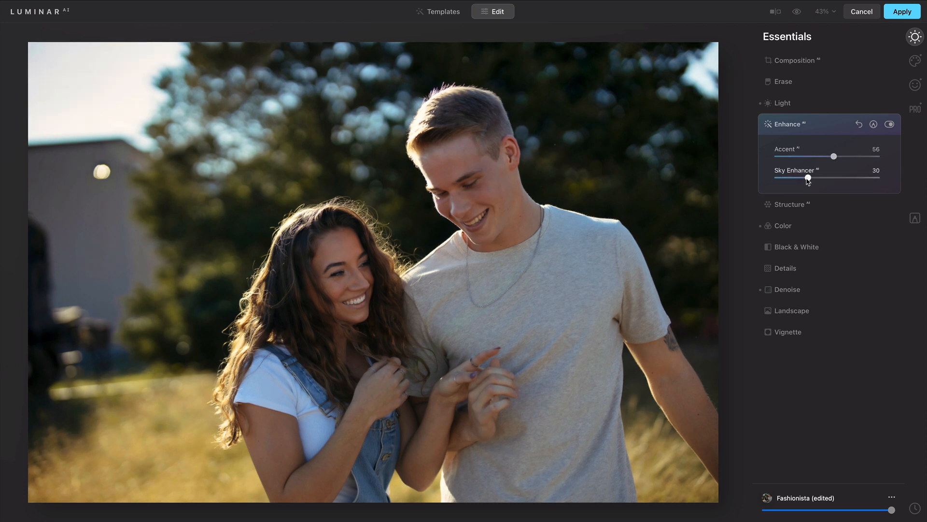
click(790, 204)
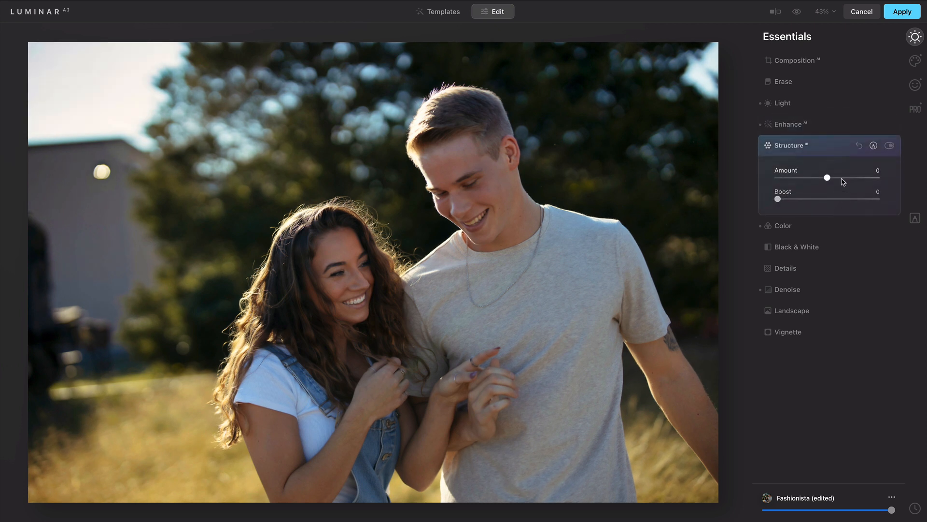
click(843, 180)
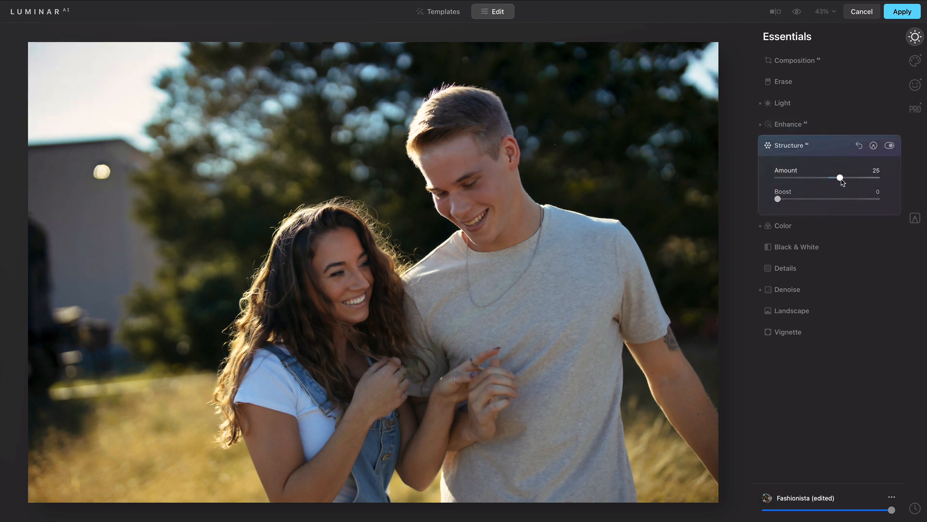
Erase the bright lamp spot on the building wall using the Erase tool with a brush radius of 56.
click(784, 82)
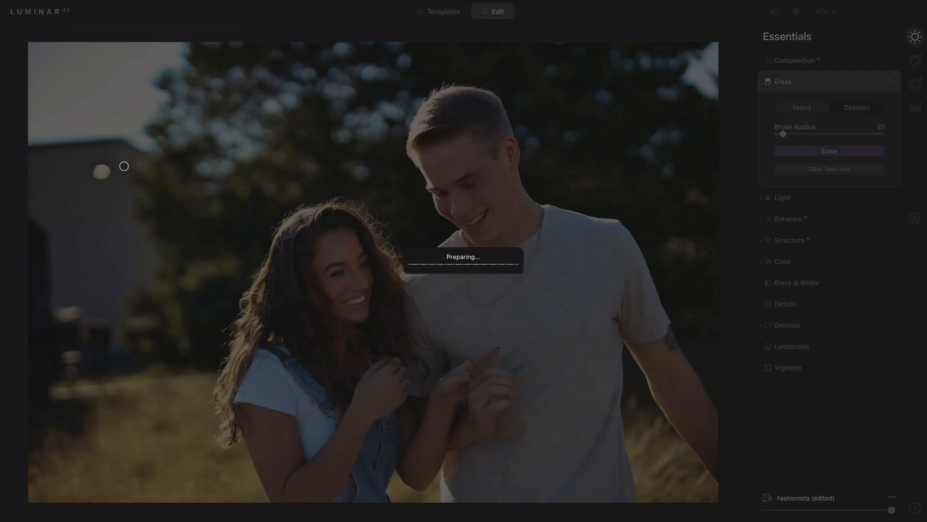
key(bracketright)
key(bracketright)
key(bracketright)
key(bracketright)
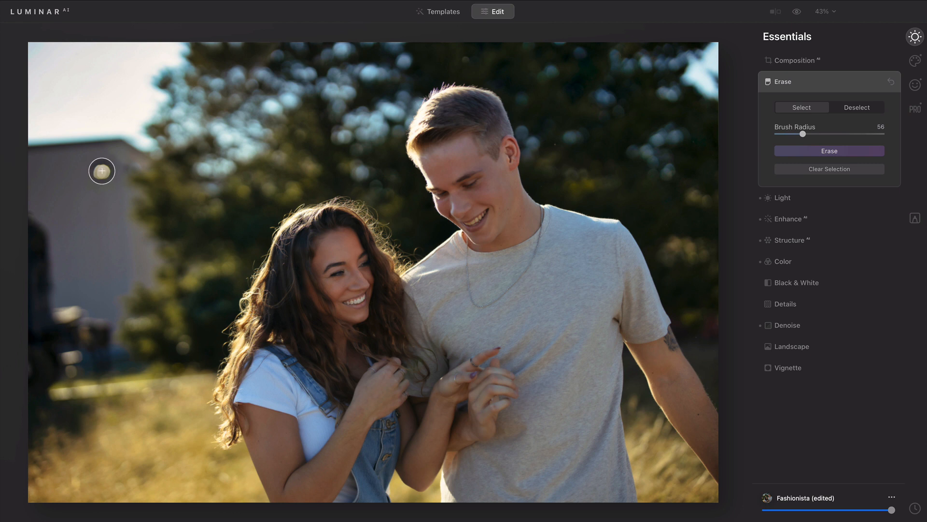
click(101, 172)
click(830, 151)
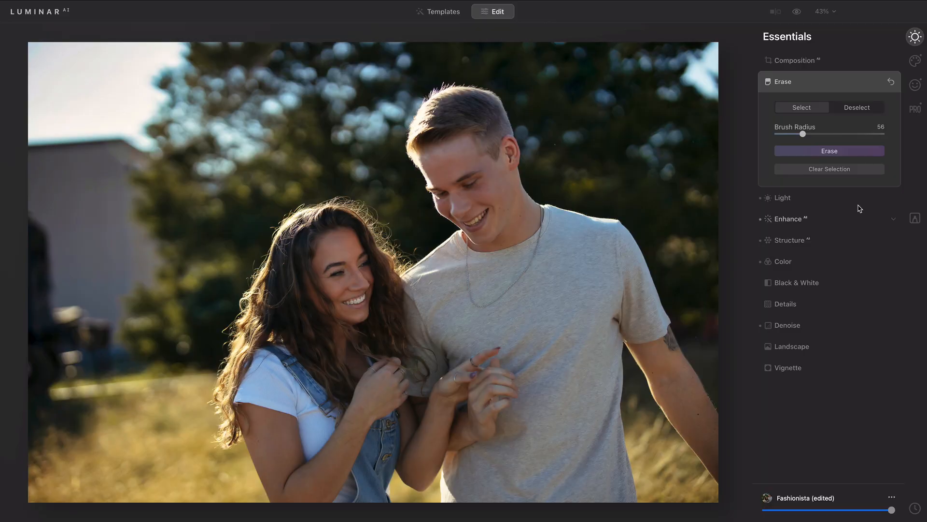
Crop the photo with Composition AI, then enlarge the crop frame slightly and reposition the couple within it.
click(805, 62)
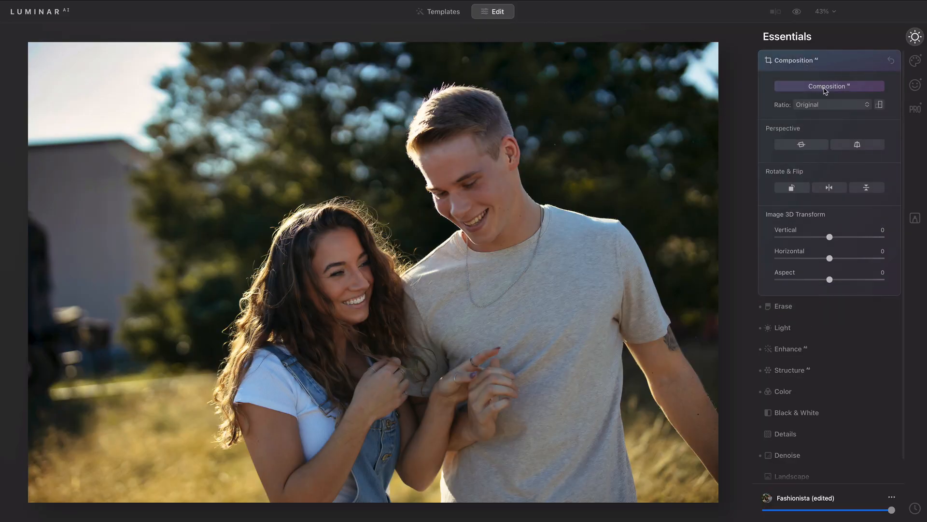
click(826, 87)
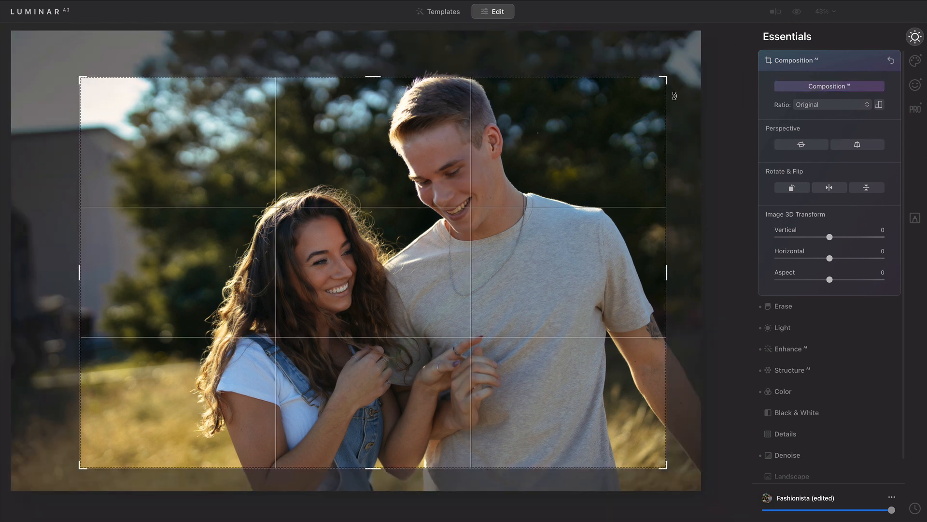
drag(668, 78, 677, 70)
mouse_move(644, 113)
mouse_down()
mouse_move(636, 110)
mouse_move(648, 119)
mouse_up()
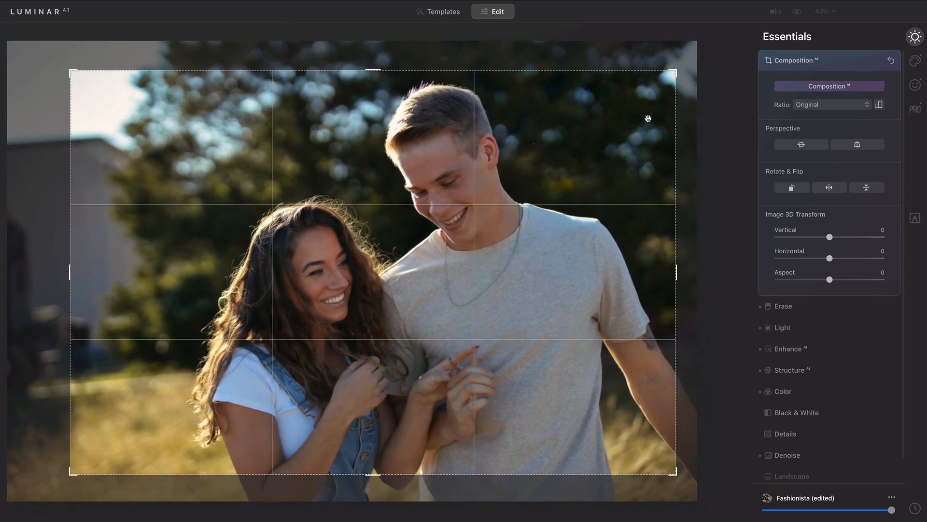
Increase the Structure AI amount slightly above 24.
click(826, 378)
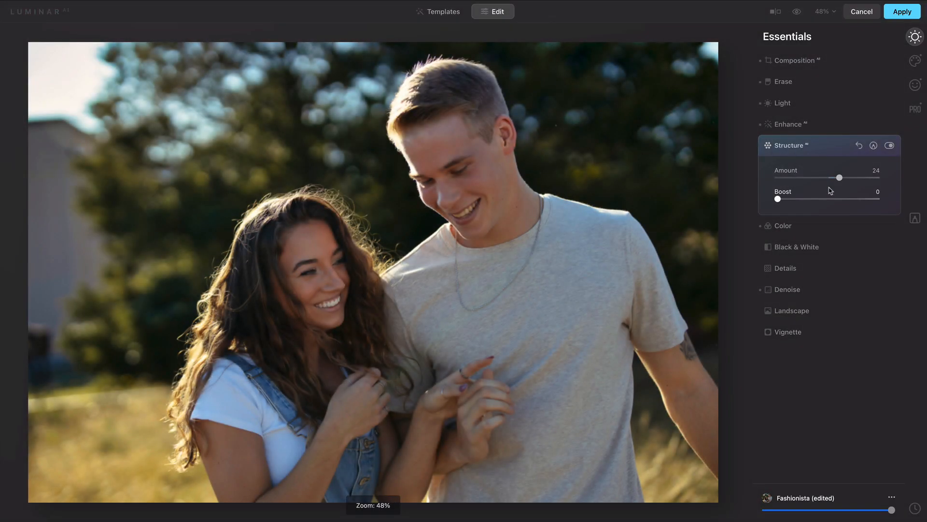
drag(844, 180, 852, 181)
Keep the Fashionista LUT in the Mood tool and set its Amount to 67 and Contrast to 30.
click(915, 61)
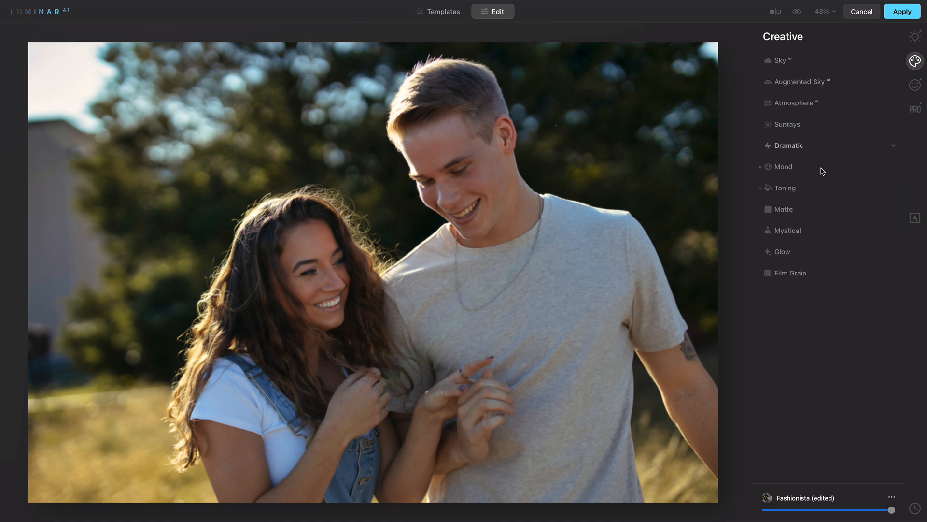
click(784, 171)
click(814, 194)
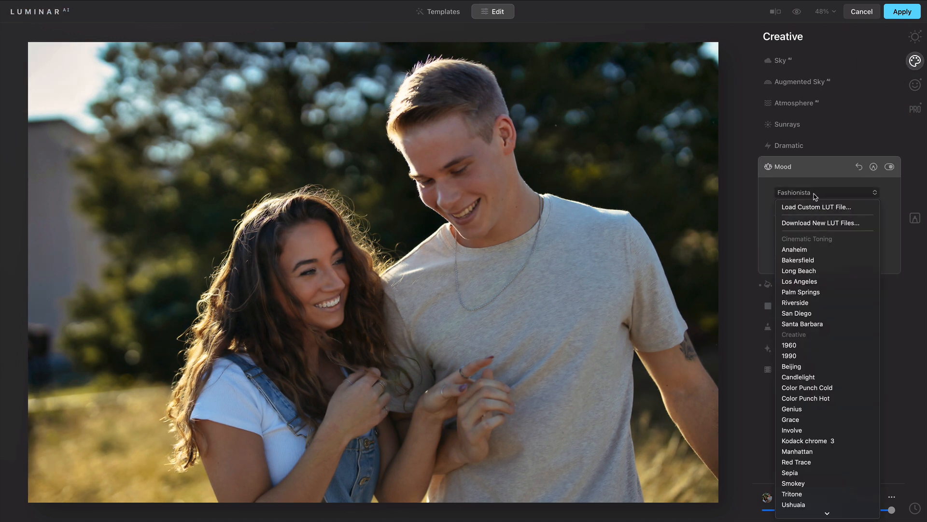
click(815, 180)
drag(827, 215, 844, 238)
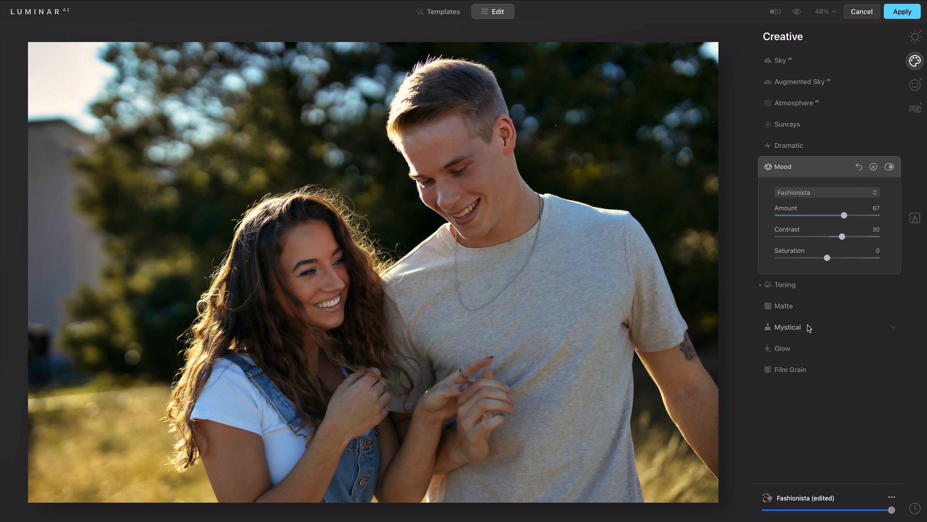
Add a subtle Mystical effect with its Amount set to 13.
click(808, 329)
click(800, 263)
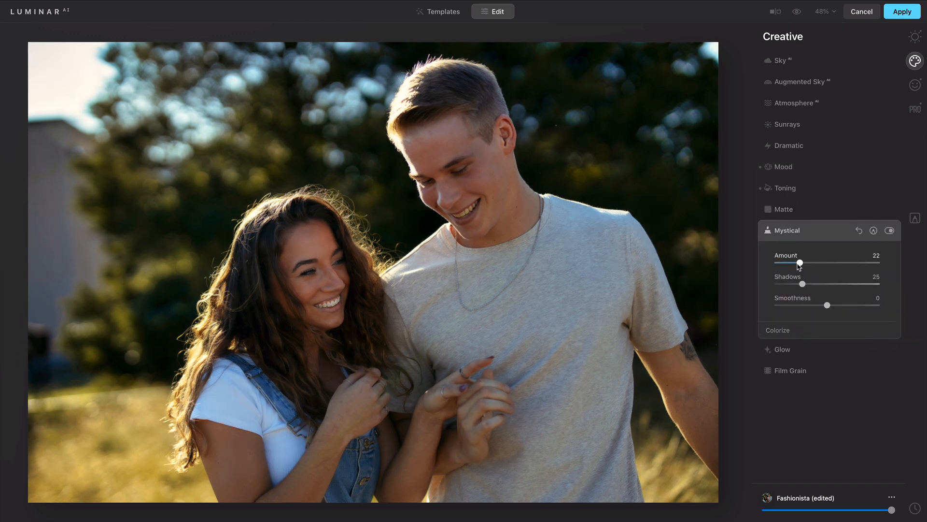
drag(800, 266, 789, 268)
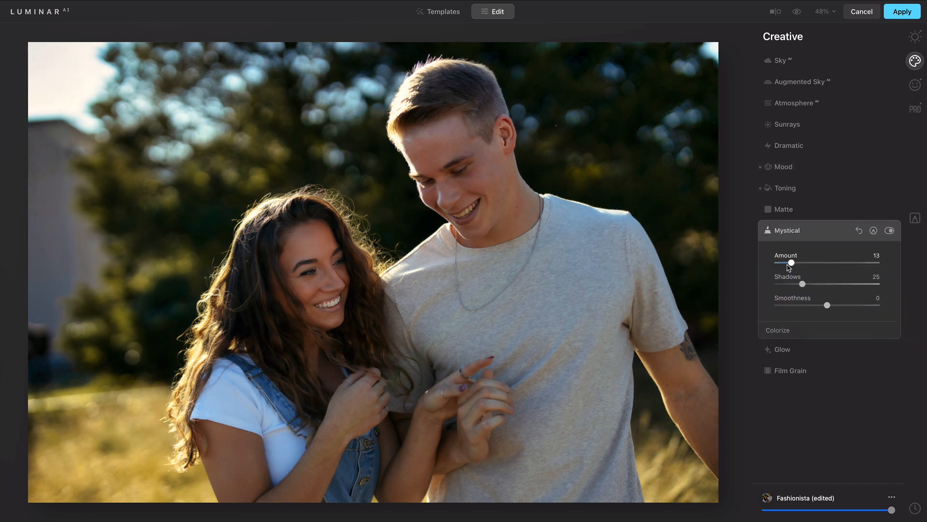
Compare the photo before and after the edits and apply them back to Lightroom Classic.
click(798, 12)
click(798, 12)
click(798, 12)
click(798, 13)
click(798, 12)
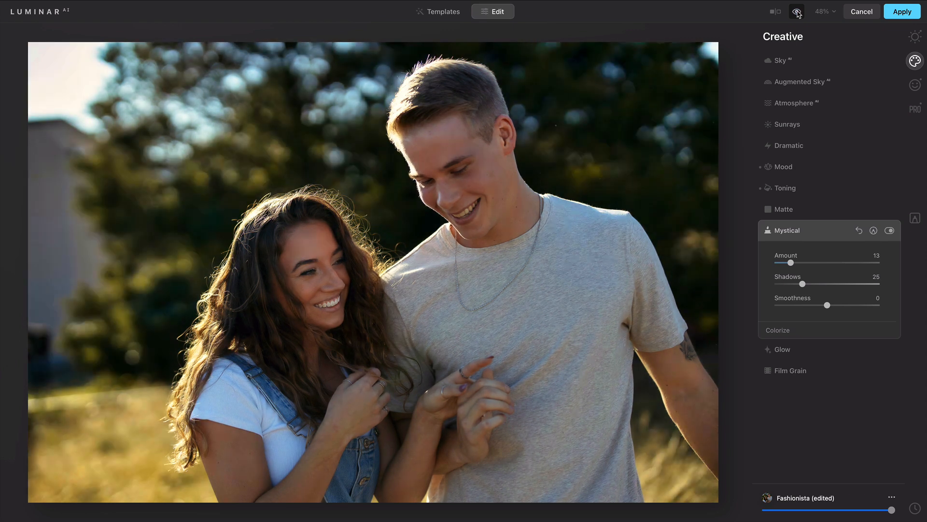
click(902, 13)
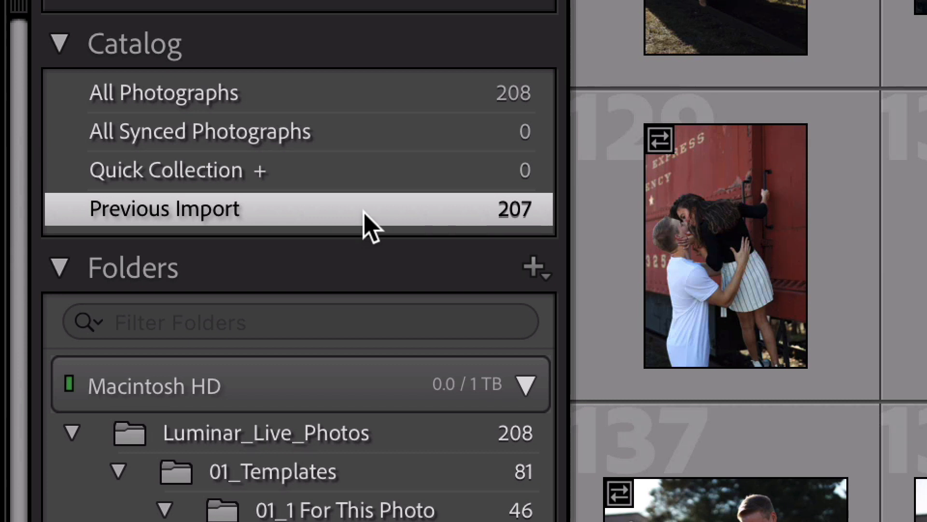
Show All Photographs in the catalog and locate the edited couple portrait beside its original.
click(325, 97)
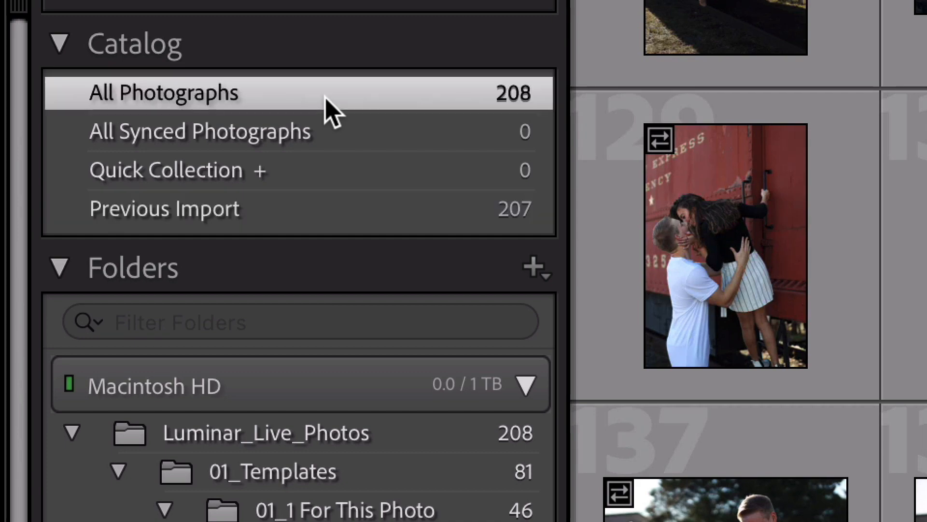
scroll(427, 302, down, 3)
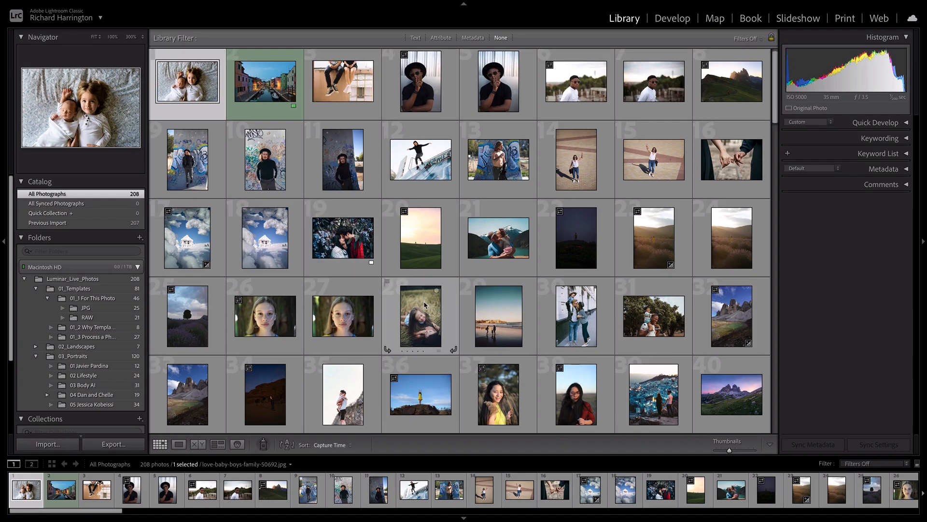
drag(777, 127, 750, 326)
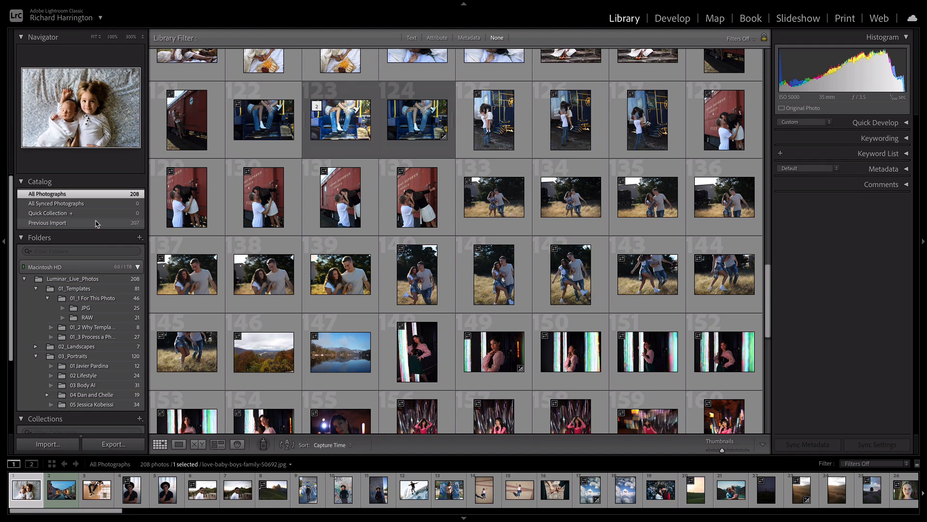
Open the 01_1 For This Photo folder and find the edited couple portrait at the end of its grid.
click(75, 288)
click(92, 298)
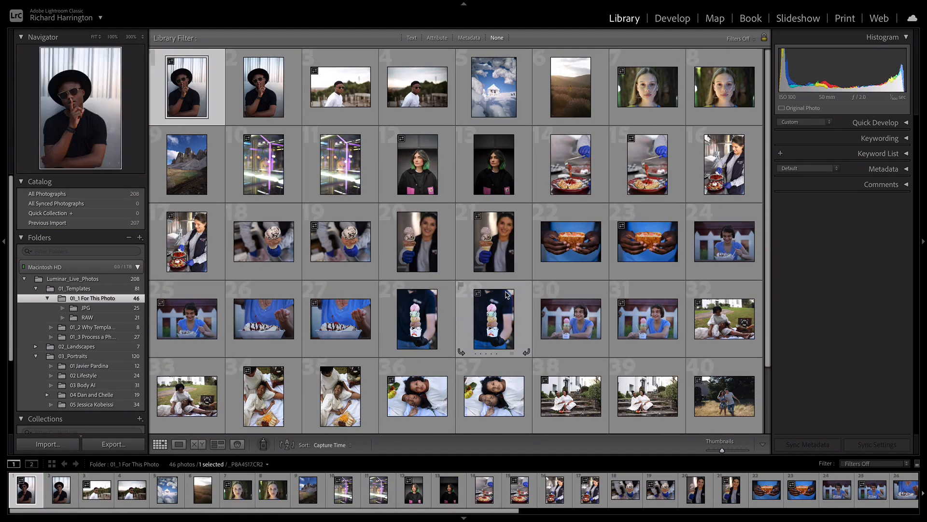
scroll(506, 294, down, 3)
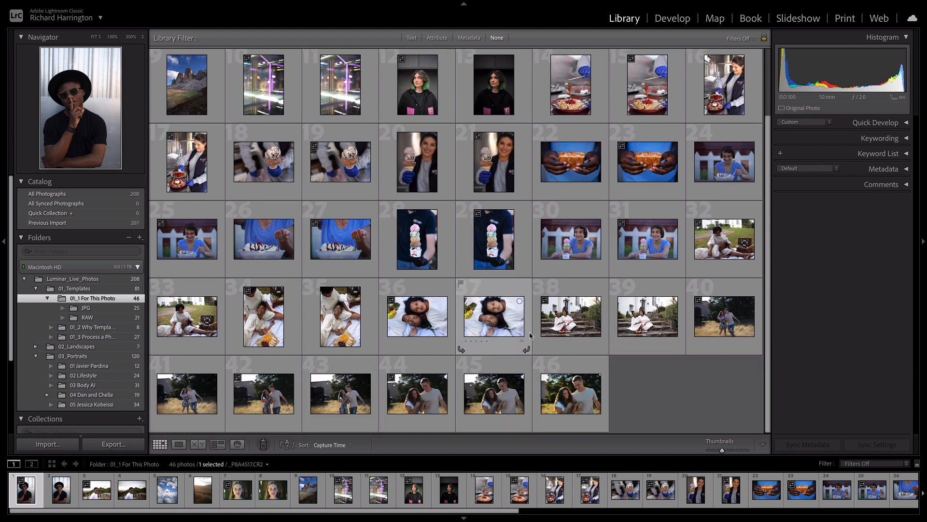